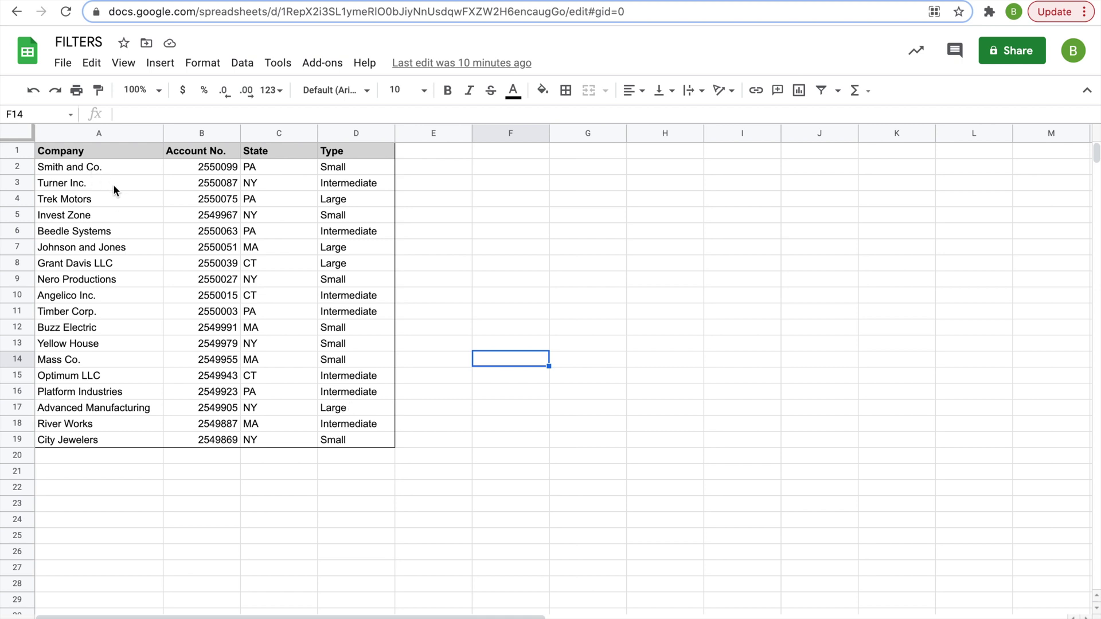
Step: Select the client table A1:D19 and turn on a filter across Company through Type
drag(105, 151, 362, 443)
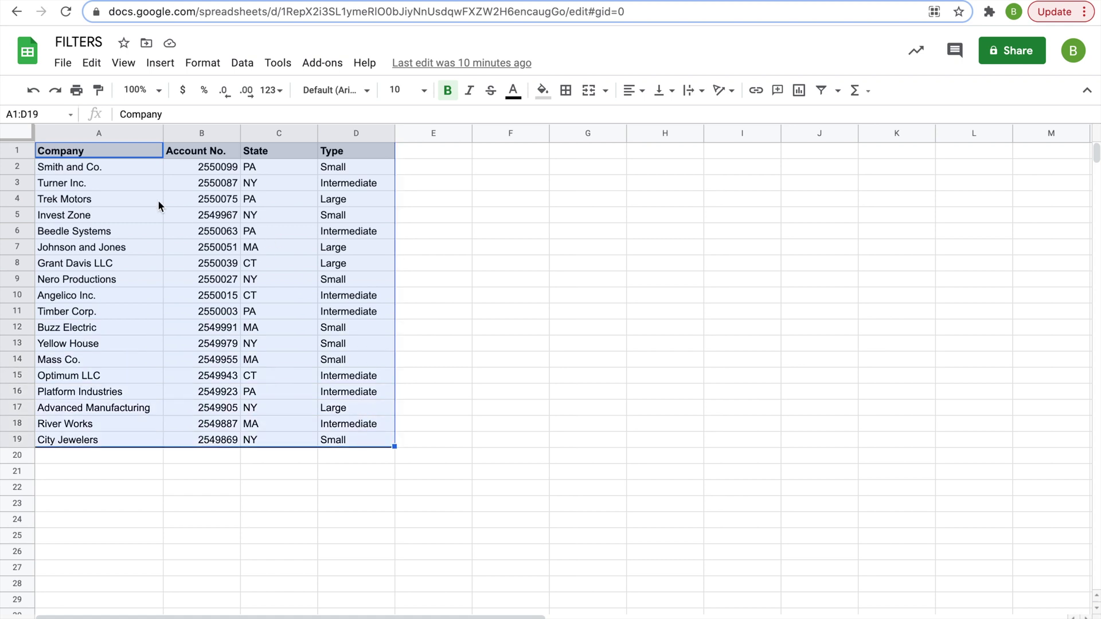
click(248, 66)
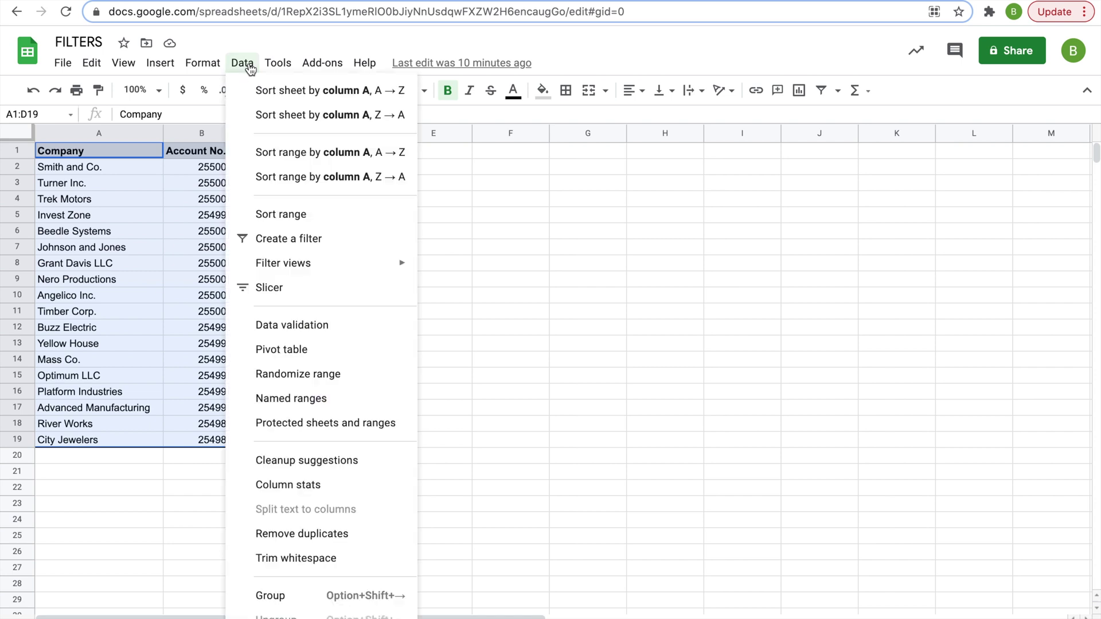
click(299, 238)
click(442, 222)
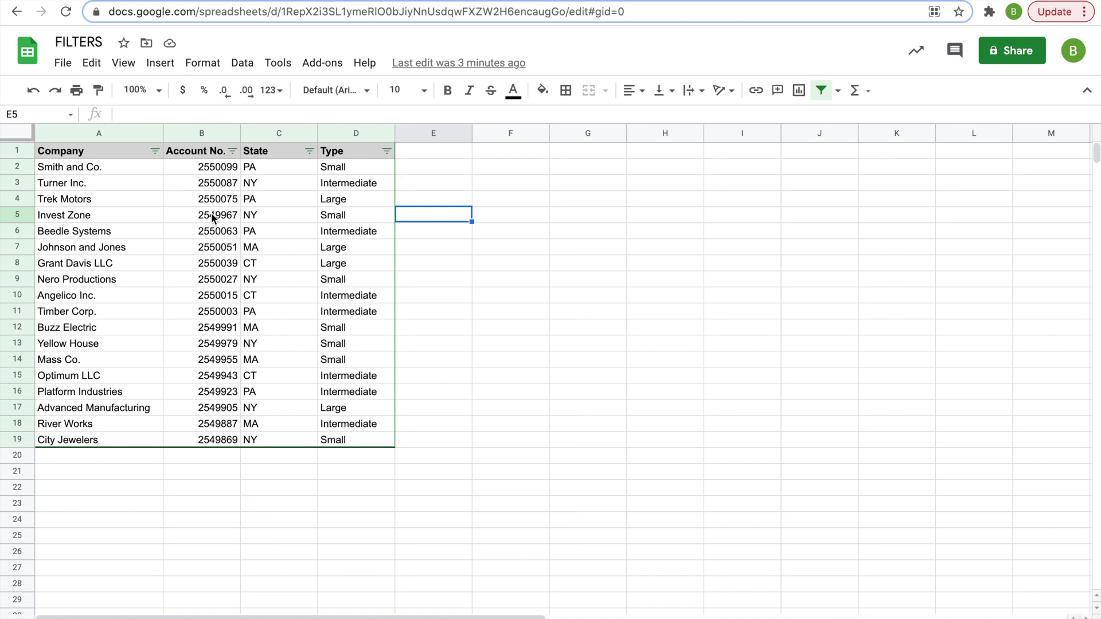
Step: Sort the client rows by Company from A to Z and browse the company names
click(155, 151)
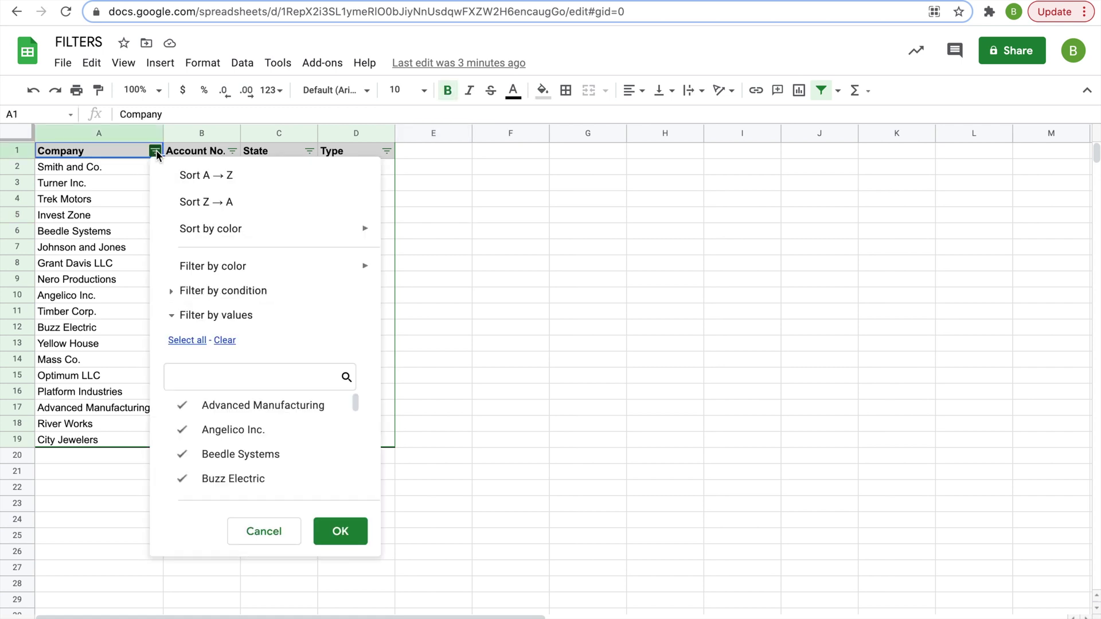
click(191, 177)
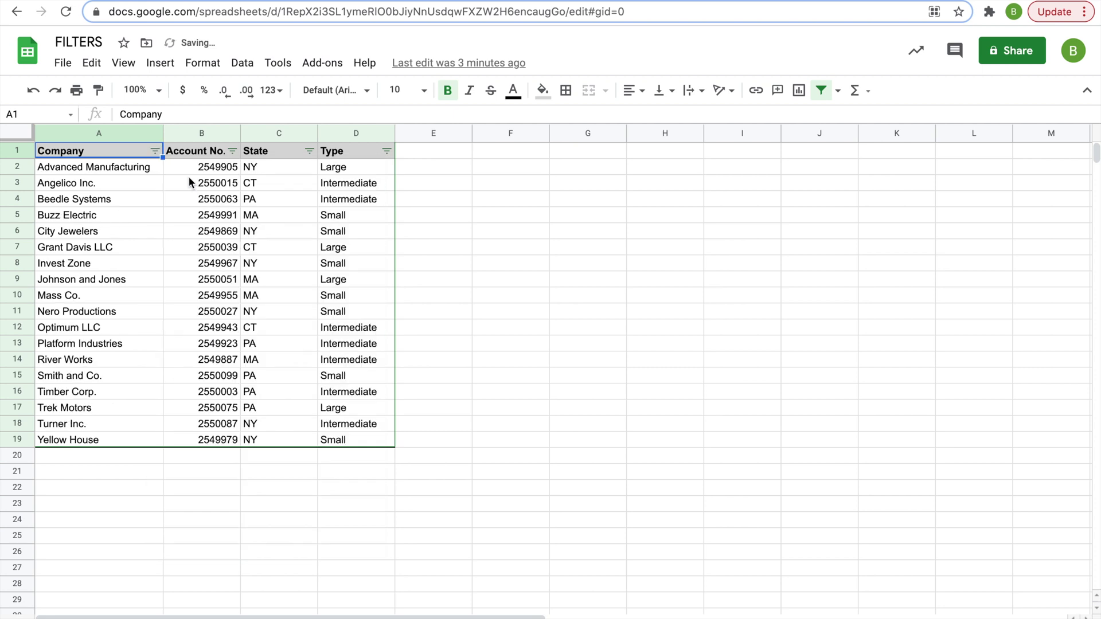
click(124, 167)
key(Down)
key(Down)
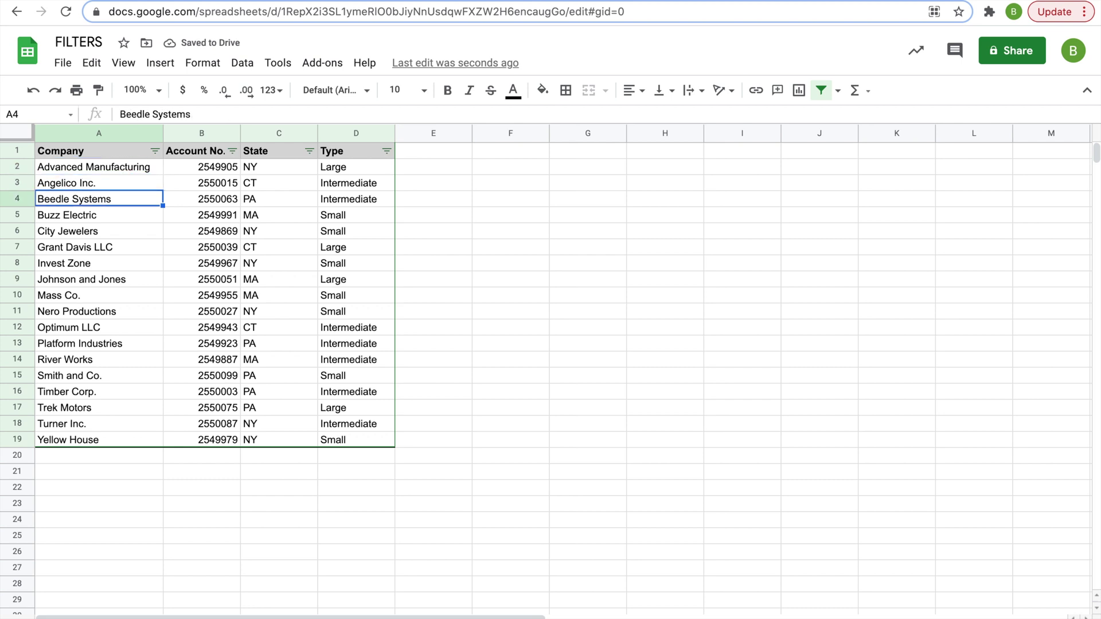
key(Down)
key(Down)
key(Down)
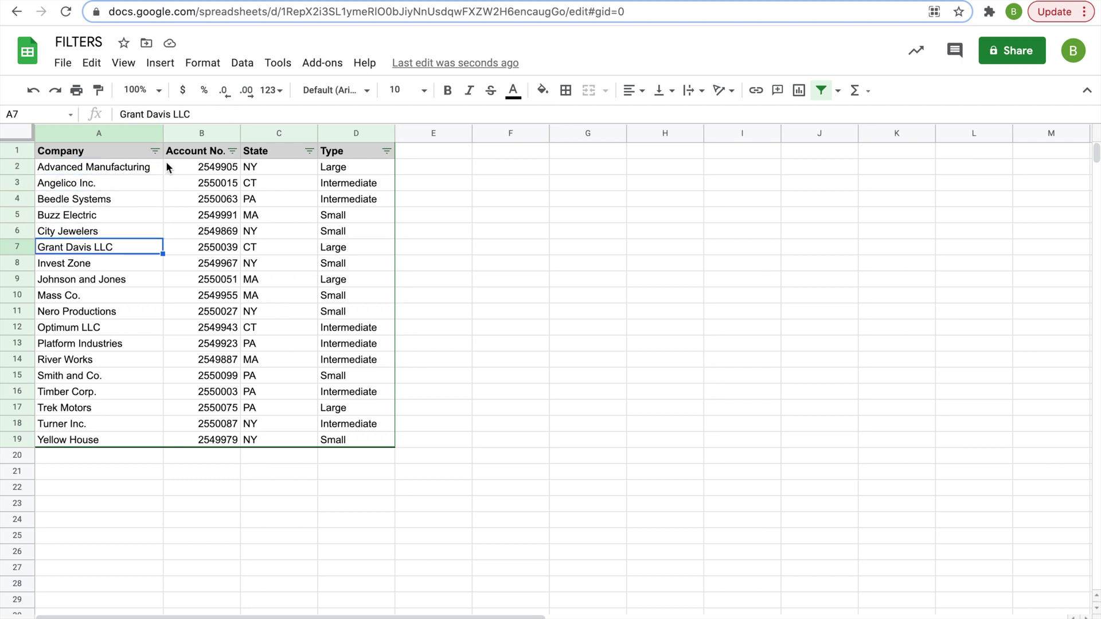
Step: Re-sort the rows by Company from Z to A, putting Yellow House first
drag(184, 166, 332, 167)
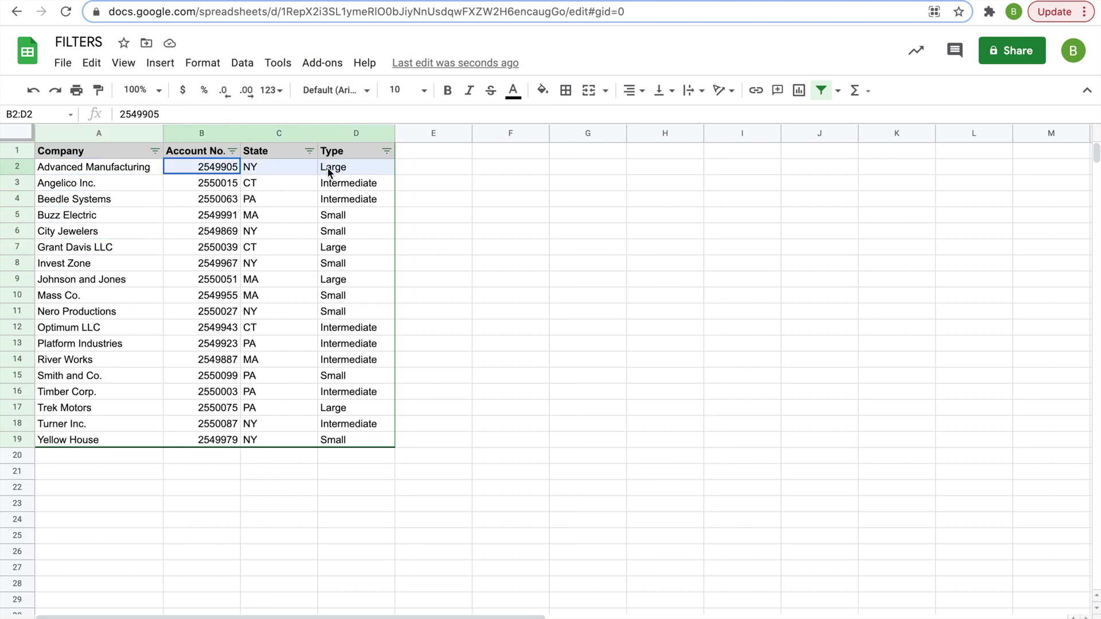
click(155, 150)
click(204, 204)
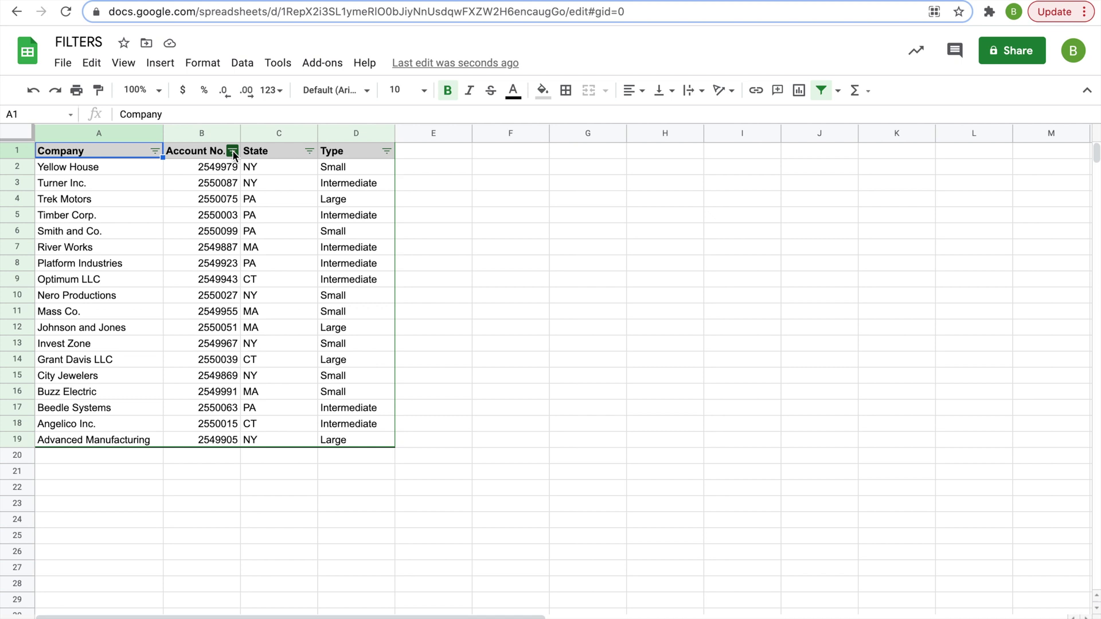
click(232, 151)
Step: Sort rows by Account No. ascending, starting from 2549869 at the top
click(202, 175)
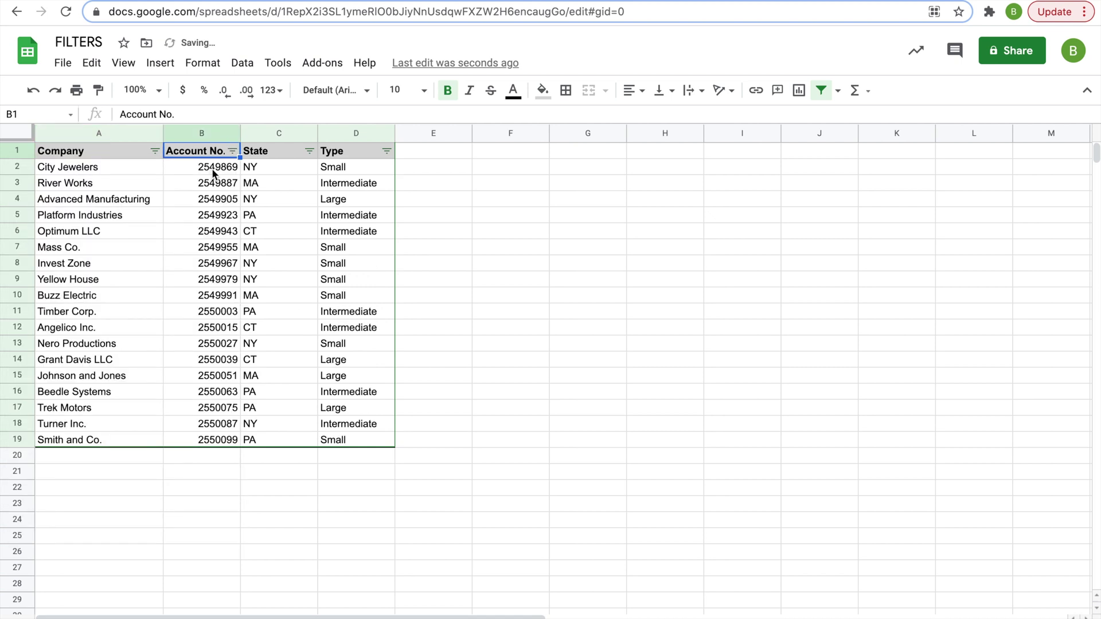
click(213, 171)
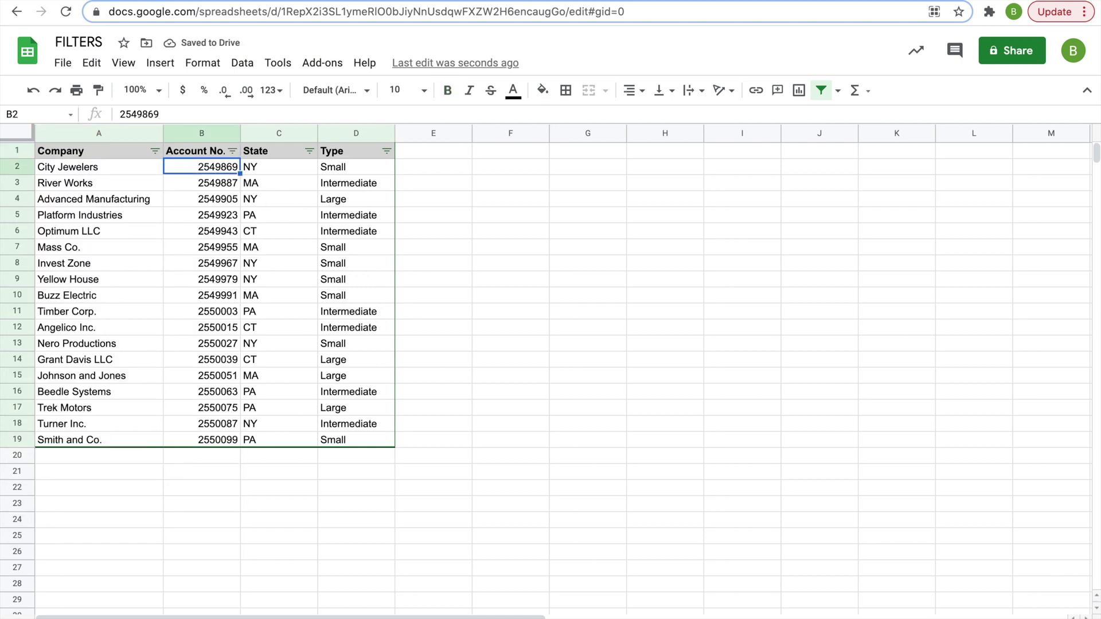
click(212, 183)
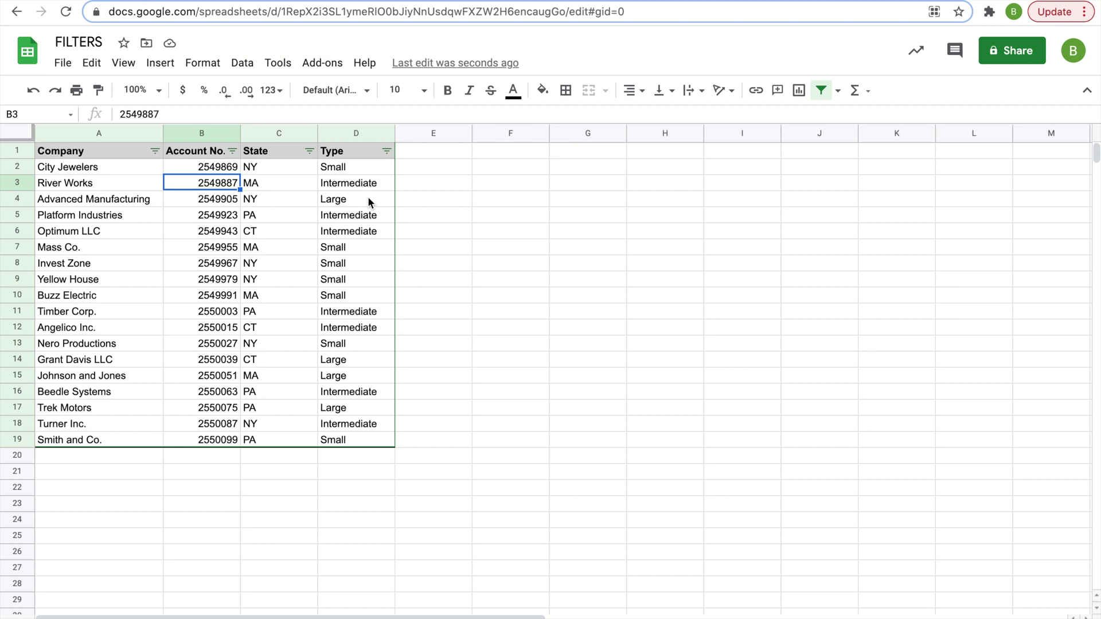
click(498, 231)
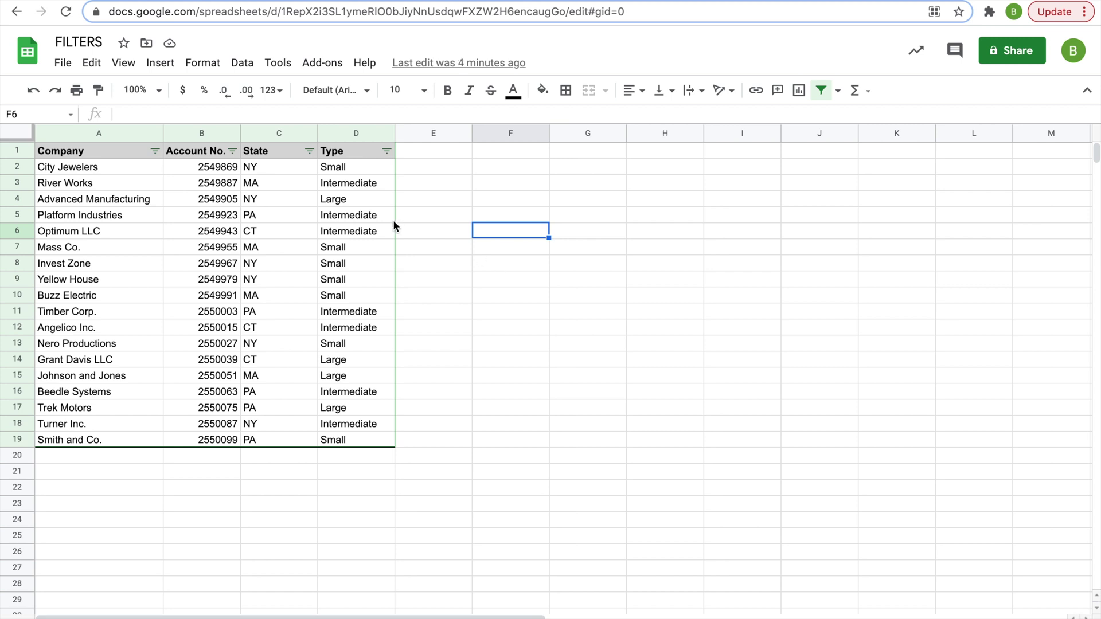
click(157, 154)
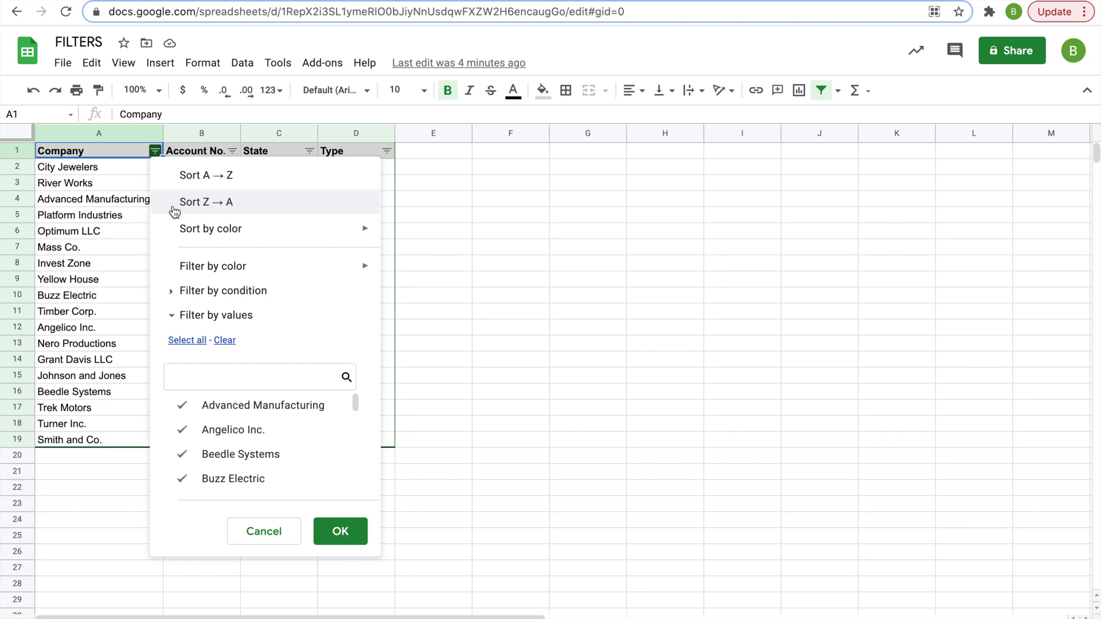
mouse_move(217, 237)
mouse_move(235, 272)
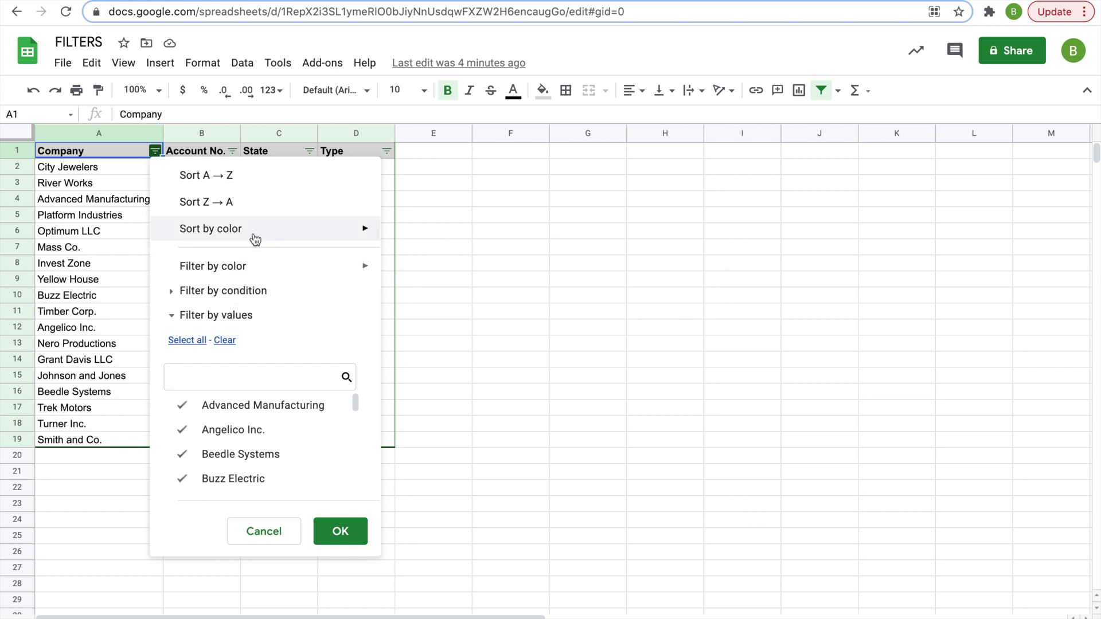
mouse_move(256, 237)
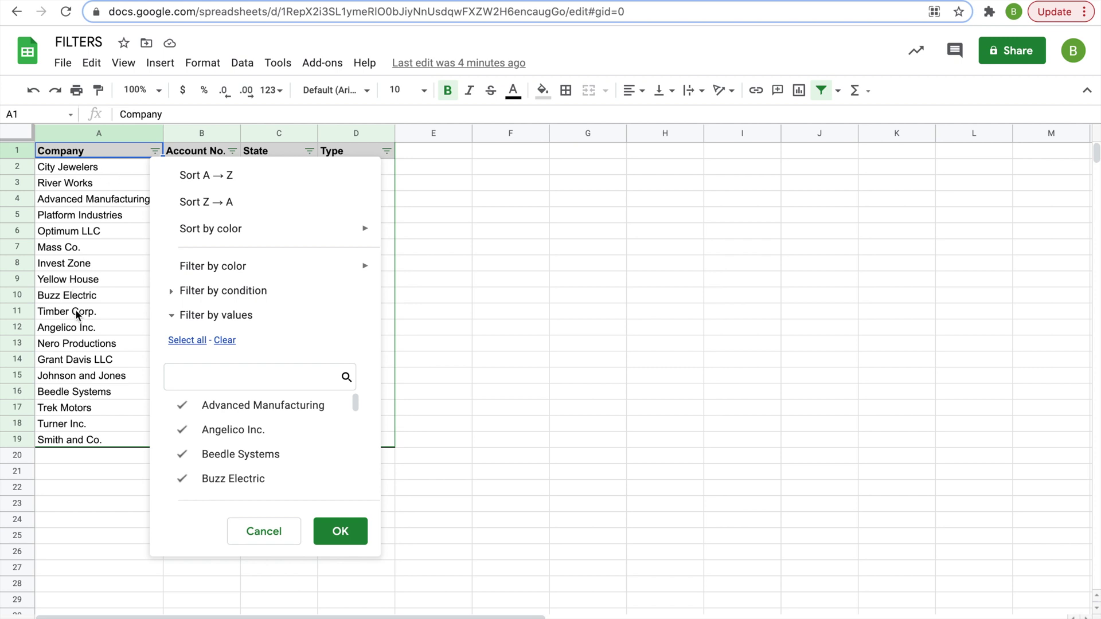
mouse_move(198, 261)
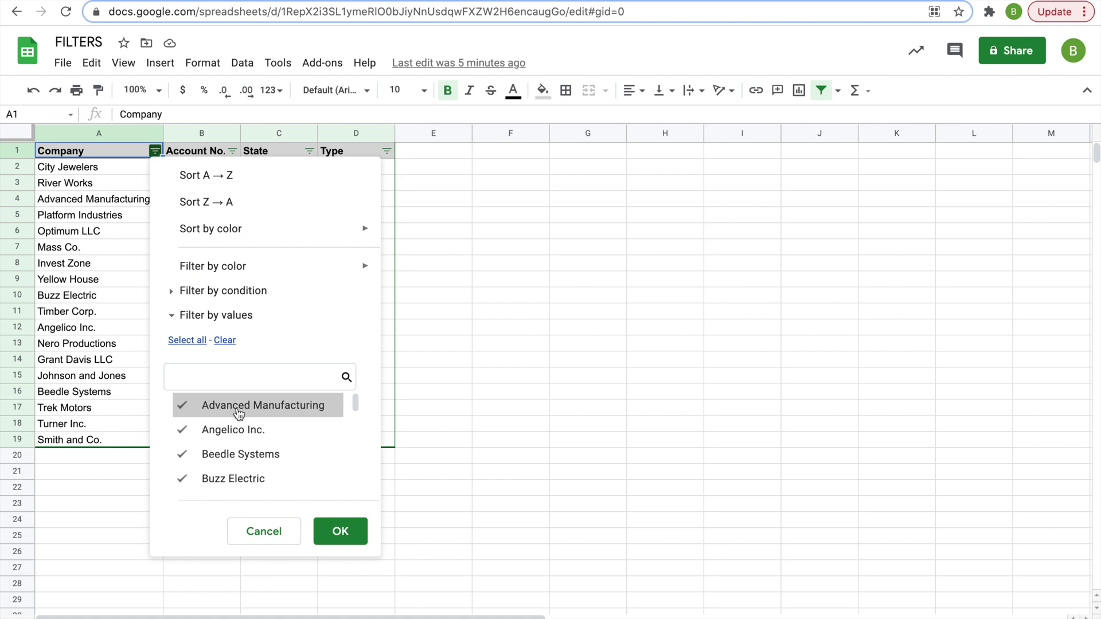
click(238, 414)
click(238, 414)
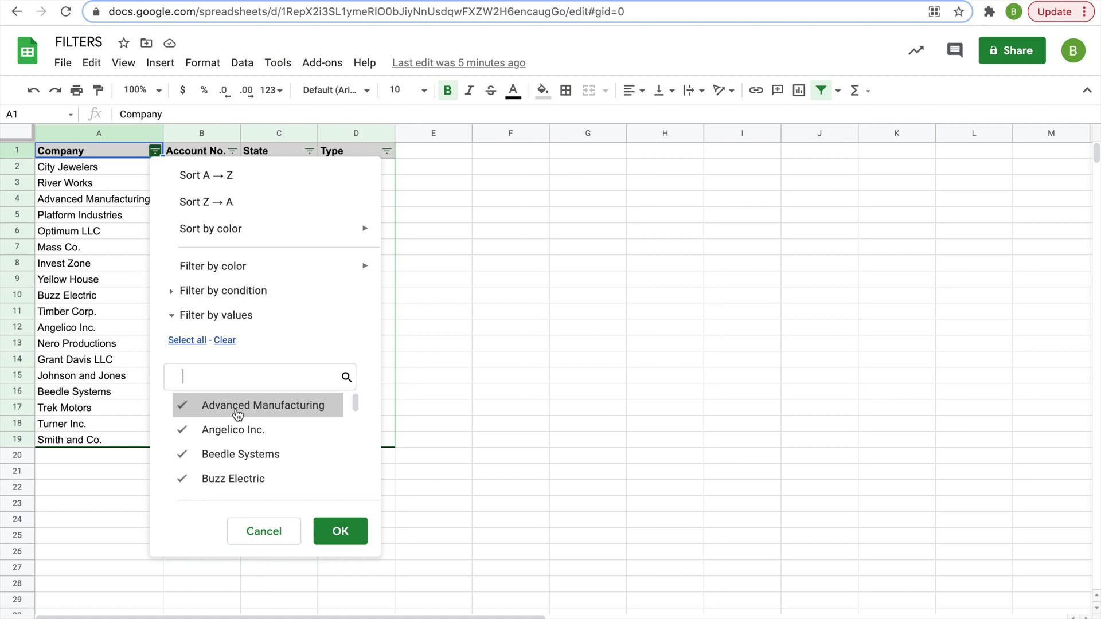
click(269, 532)
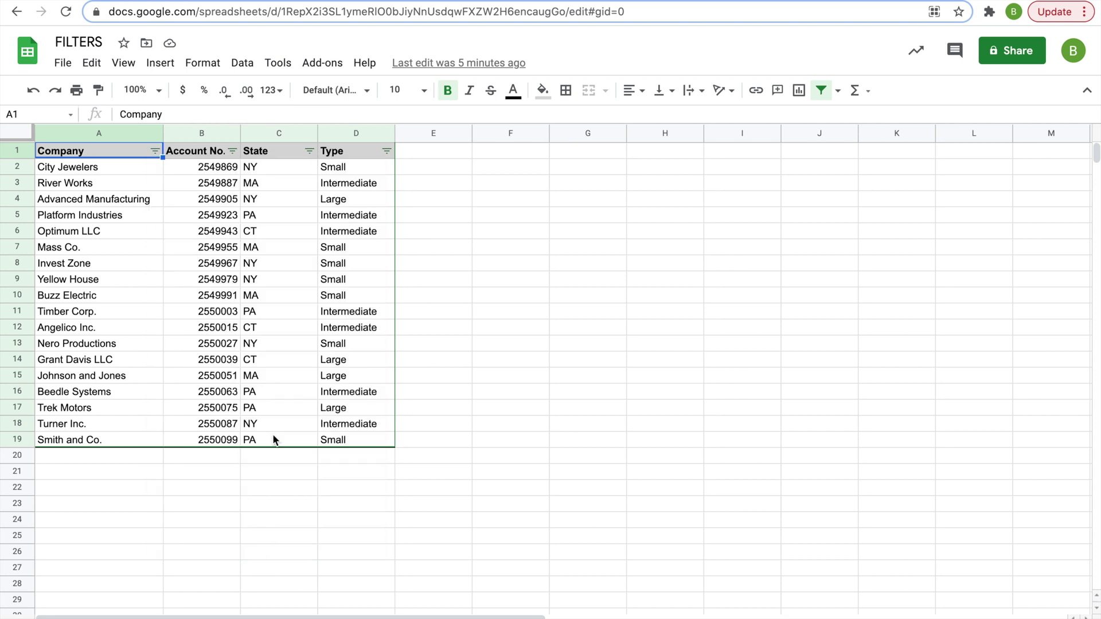
Step: Filter the State column to NY and PA only by excluding CT and MA
click(309, 150)
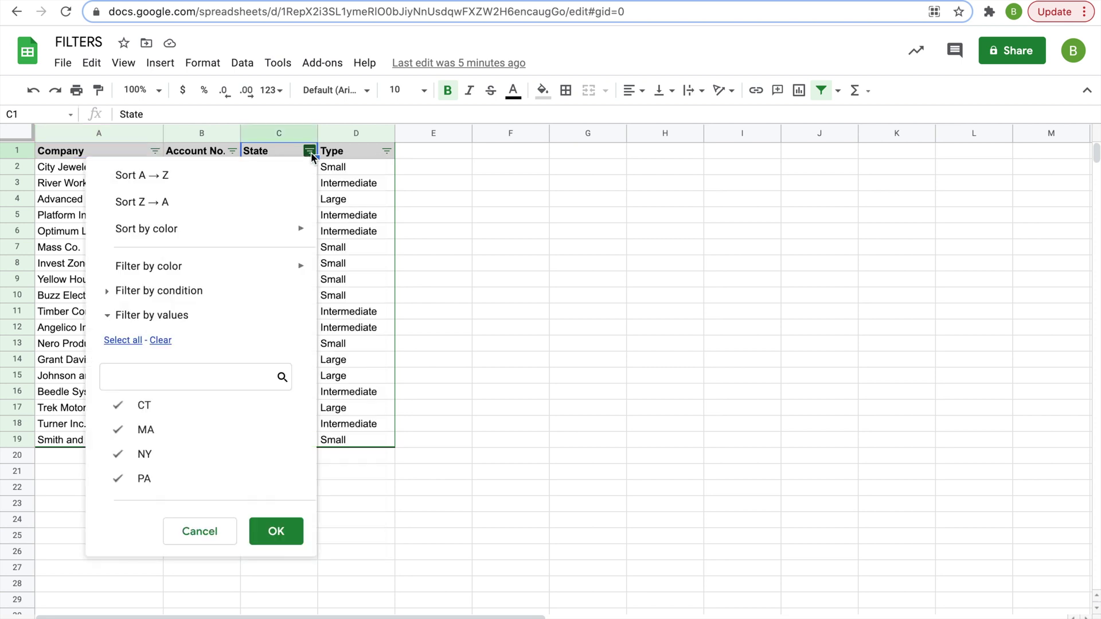
click(162, 408)
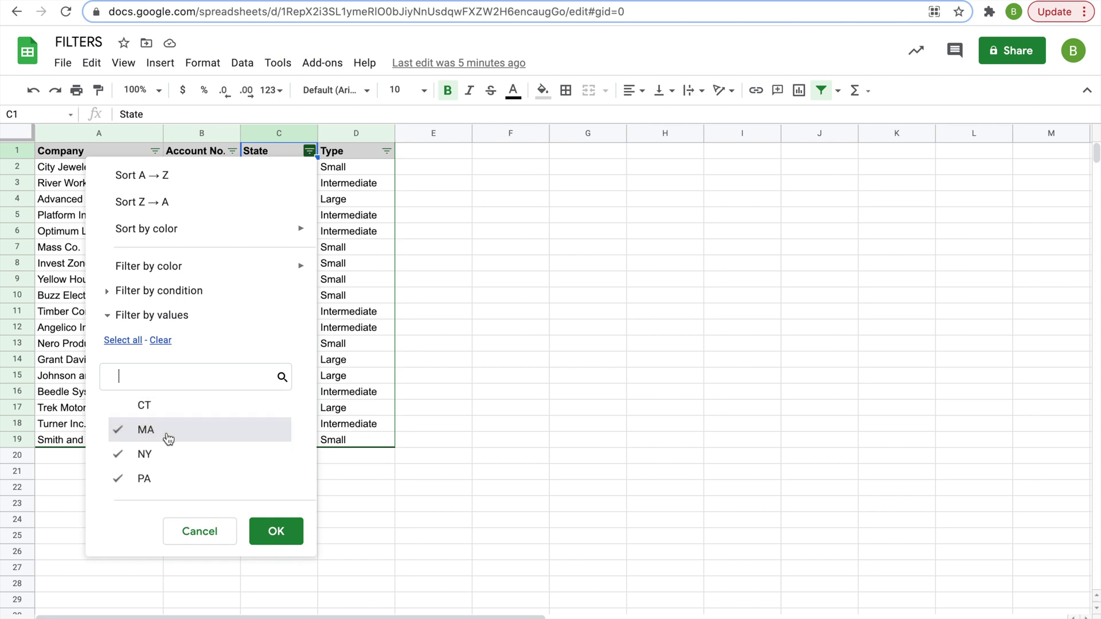
click(168, 439)
click(286, 529)
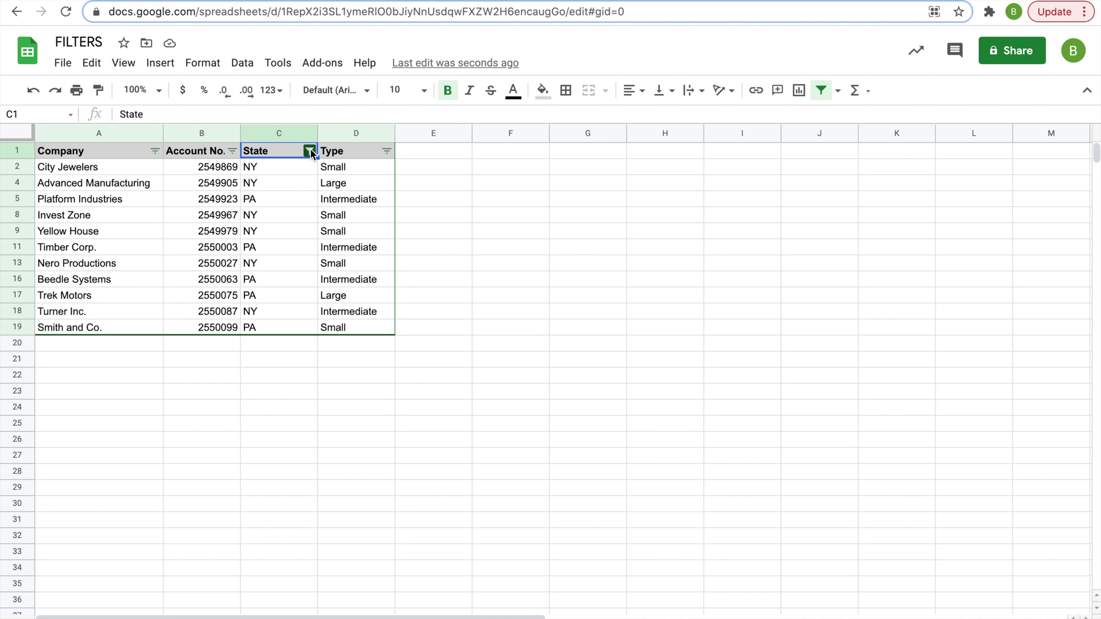
click(349, 150)
Step: Filter Type to Large only, leaving Advanced Manufacturing and Trek Motors
click(387, 151)
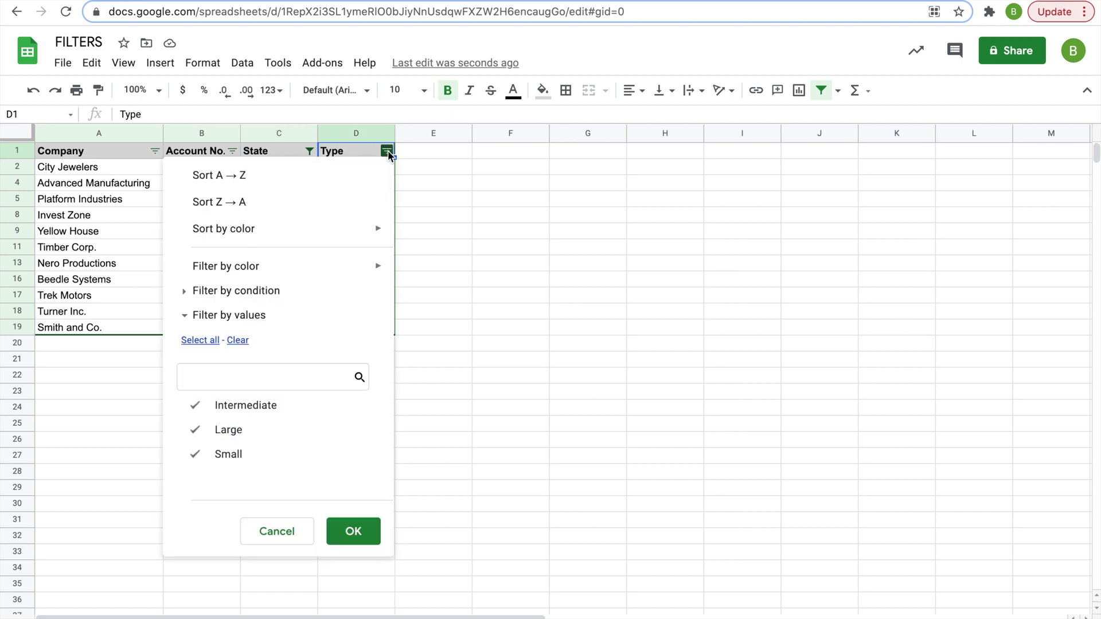
click(250, 409)
click(230, 457)
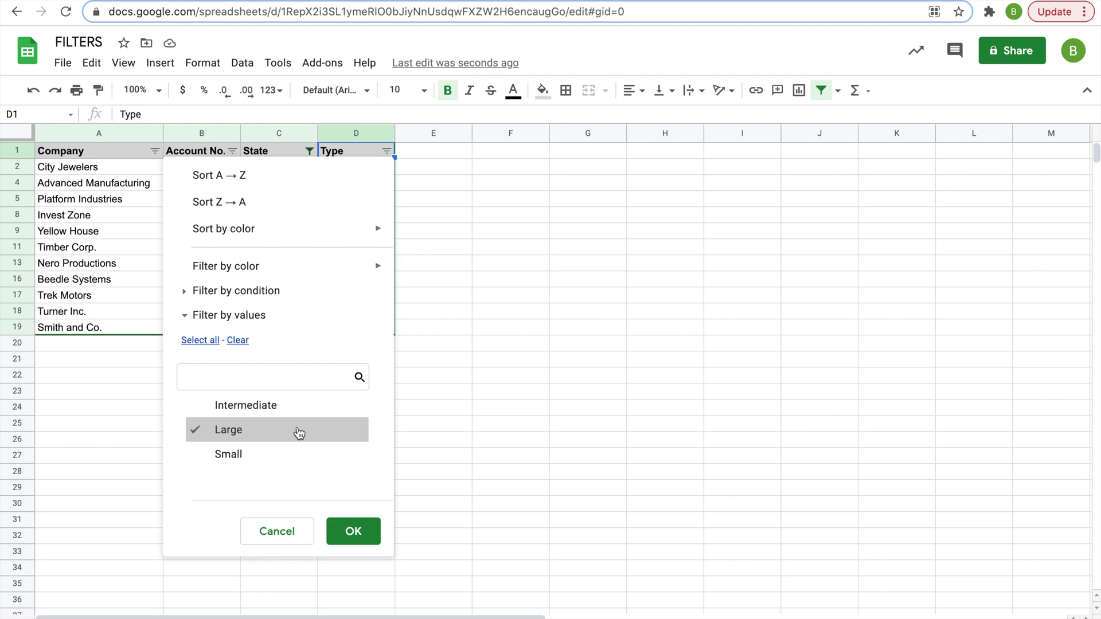
click(356, 531)
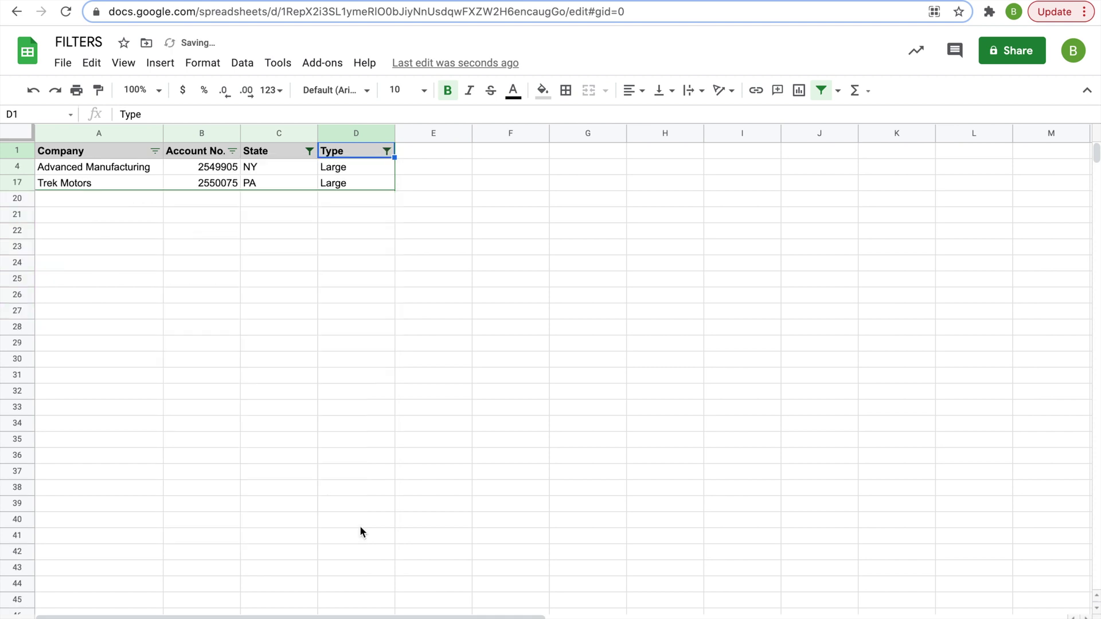
click(417, 229)
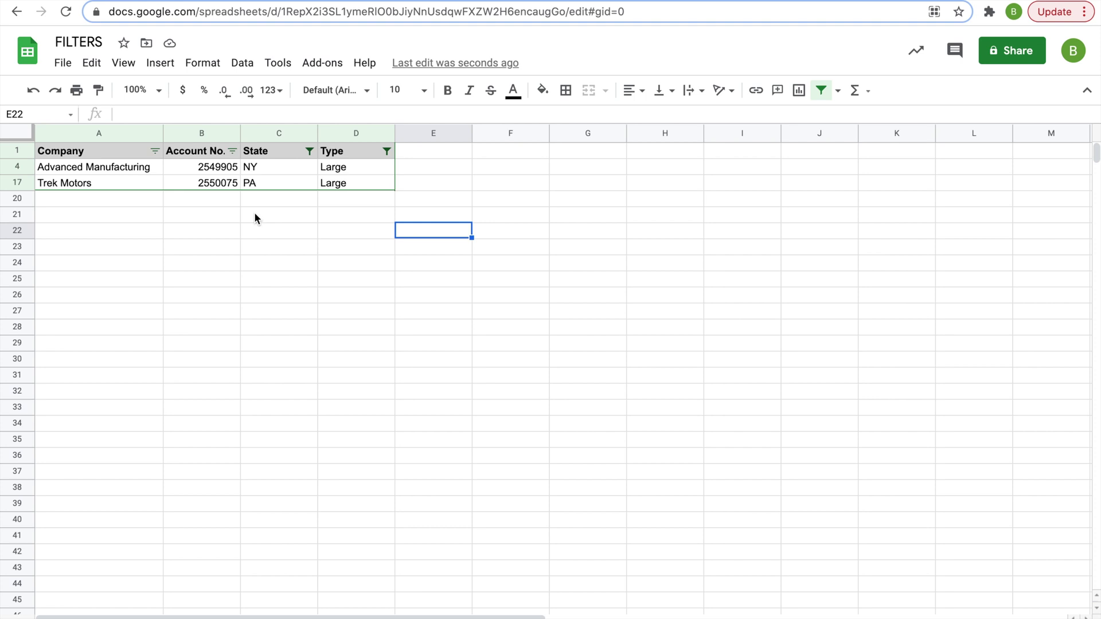
Step: Save the NY/PA Large filtering as a filter view and select its 'Filter 1' name
click(237, 64)
mouse_move(297, 215)
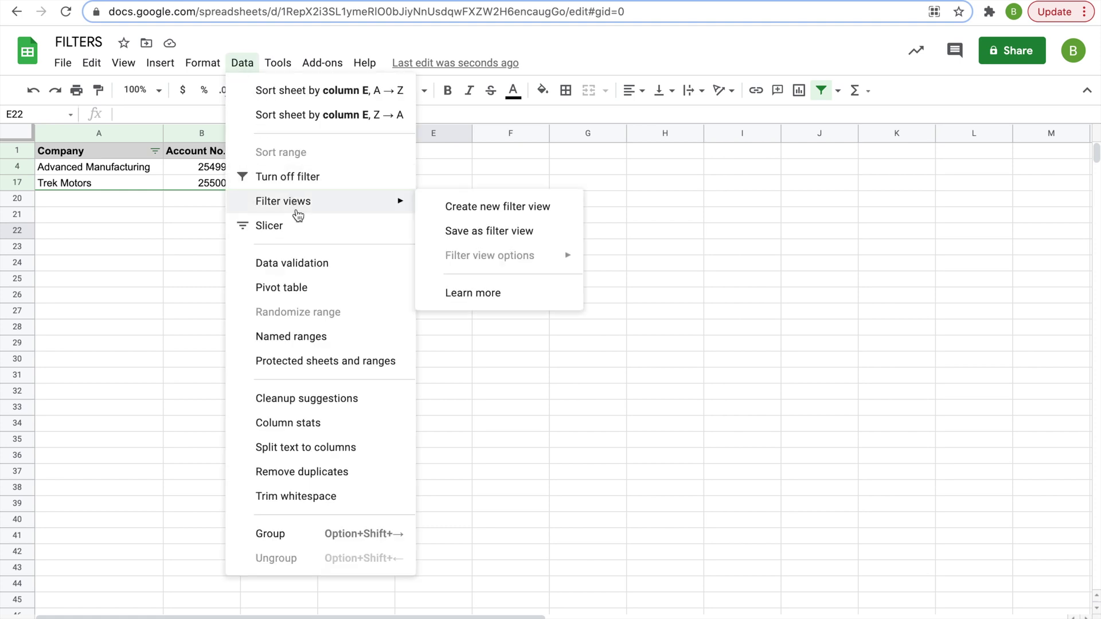
click(458, 232)
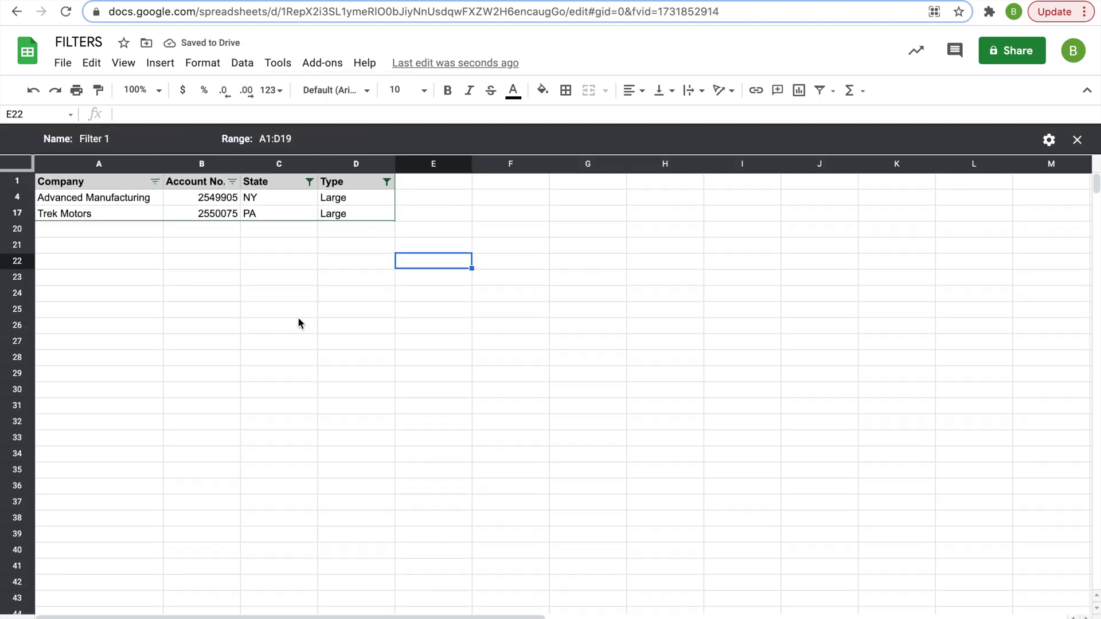
drag(121, 138, 49, 137)
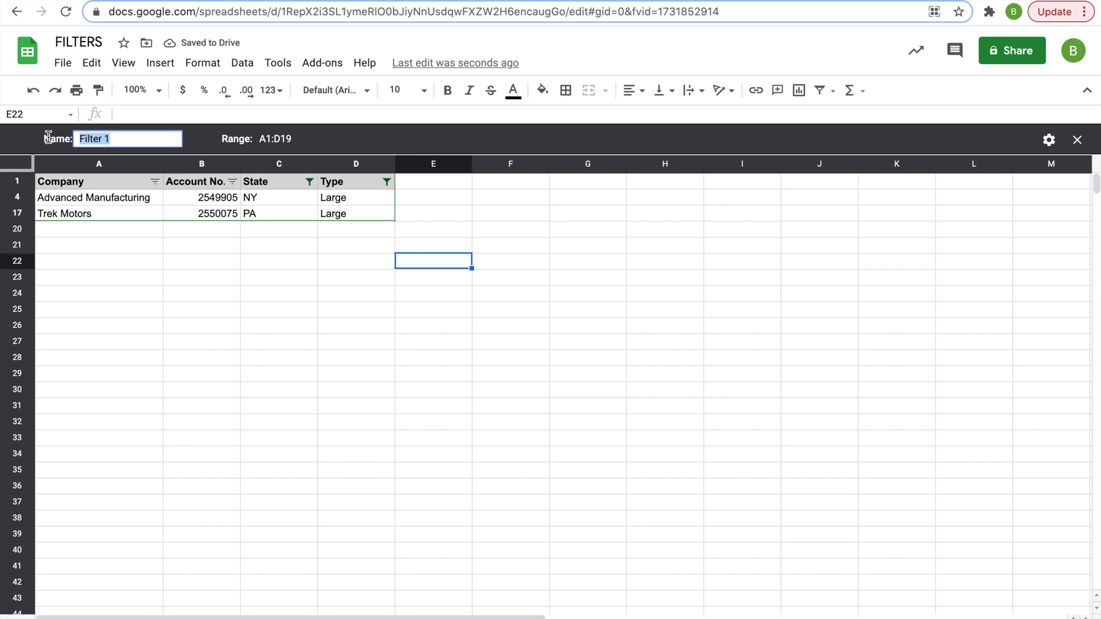
Step: Rename the filter view to 'NY and PA (Large)'
text(NY a)
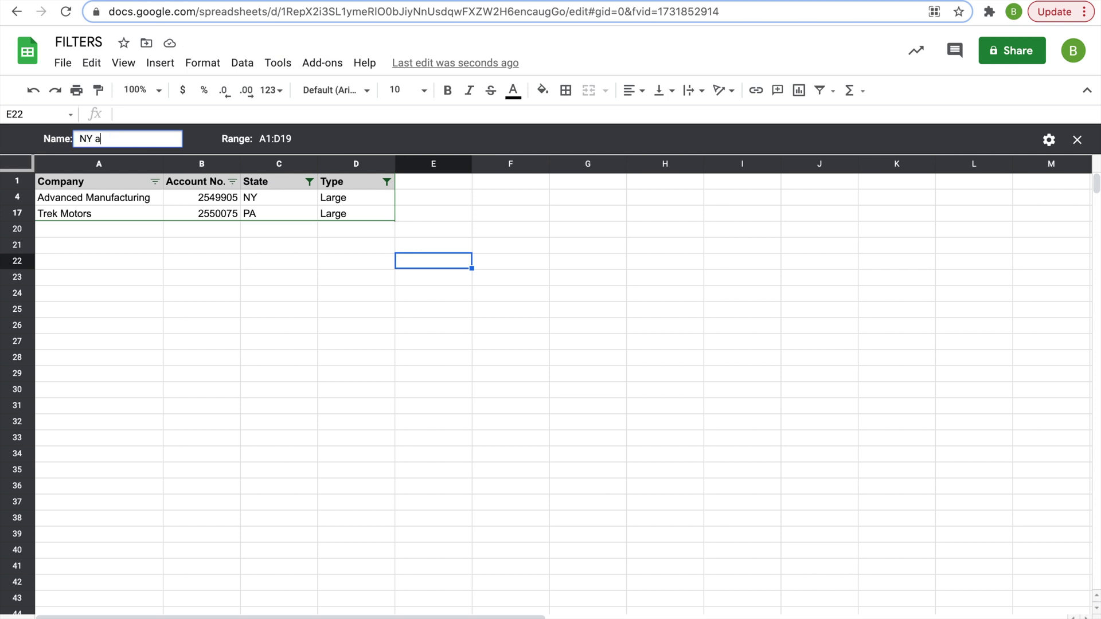
text(nd PA (Large))
key(Return)
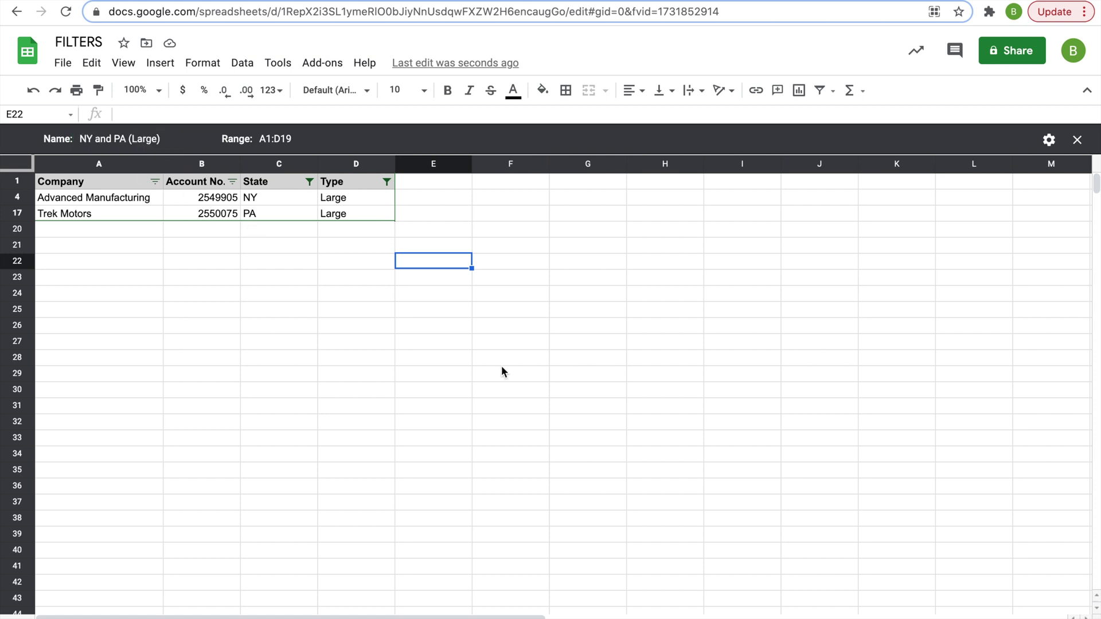
click(1077, 140)
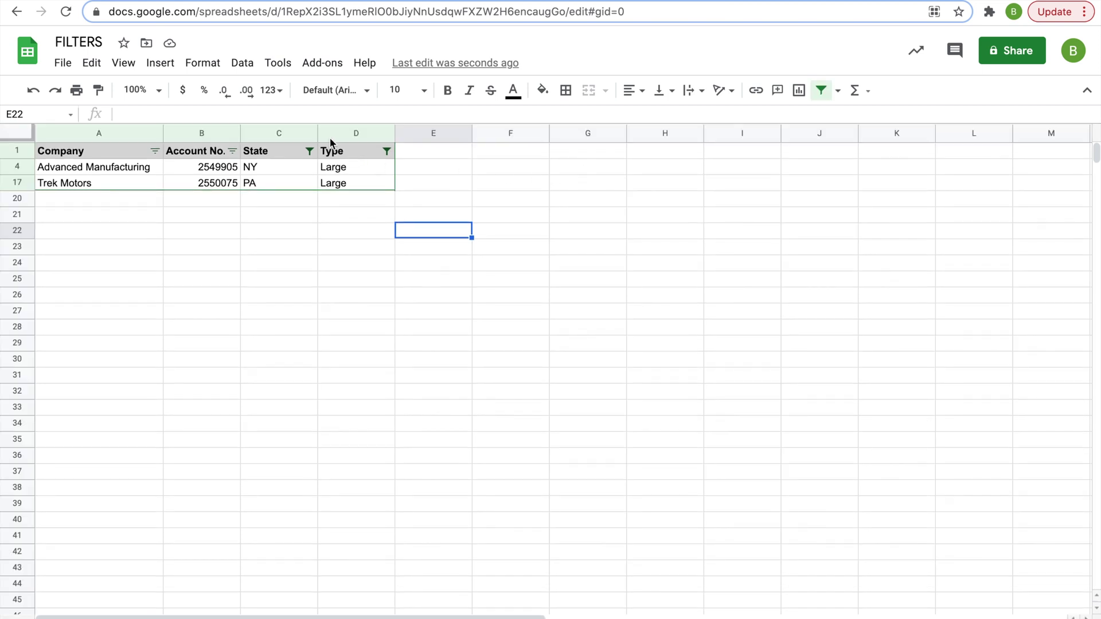
click(243, 64)
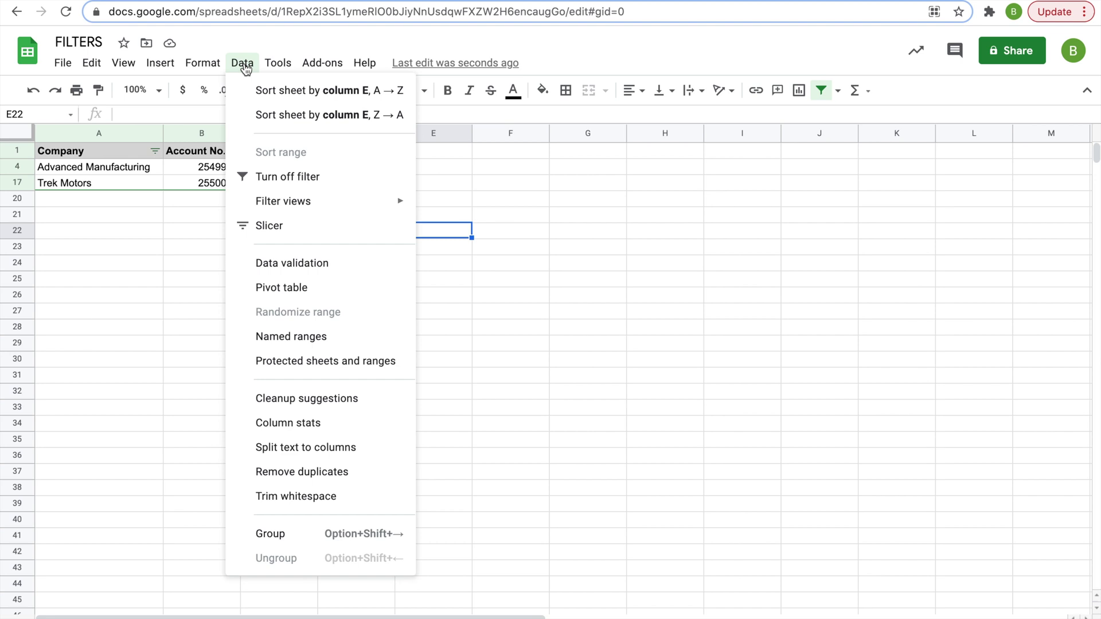
mouse_move(347, 209)
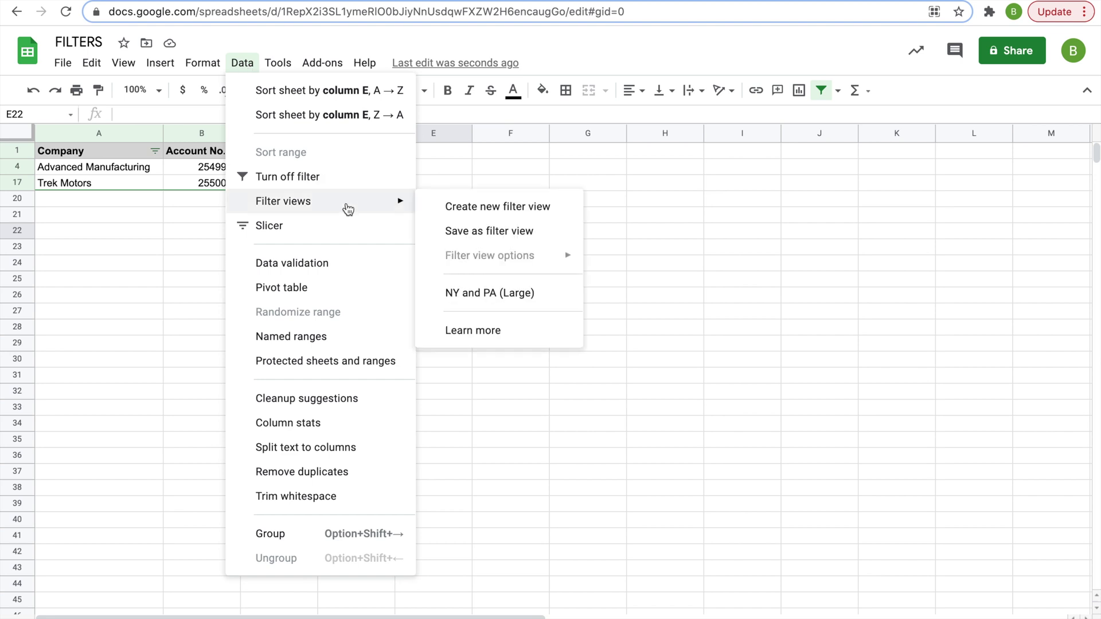
click(491, 296)
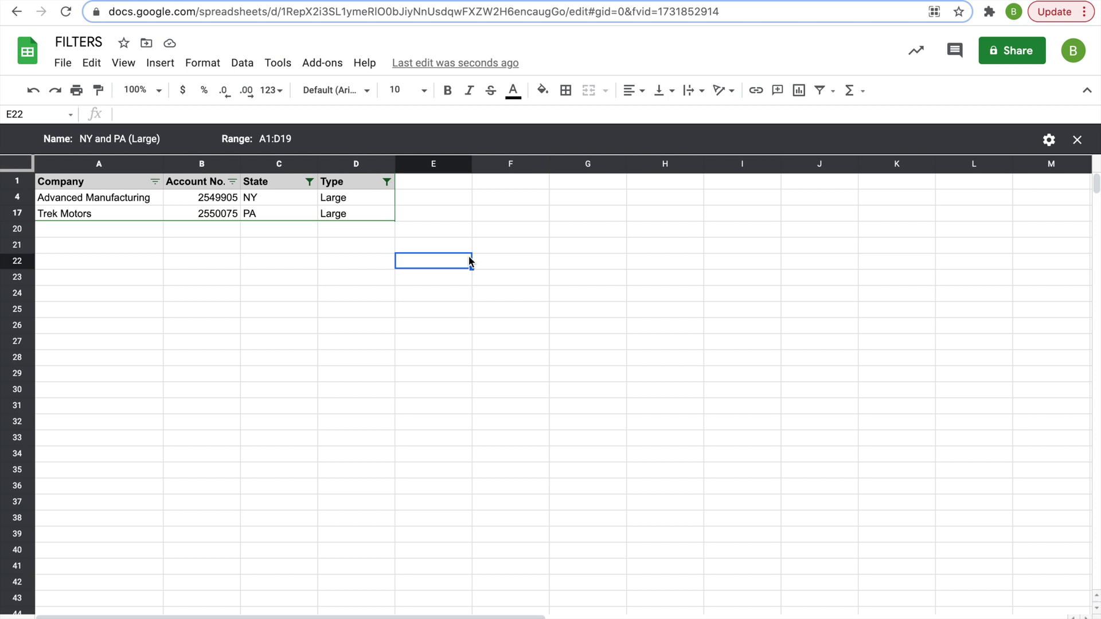
Step: Close the NY and PA (Large) view and re-include CT and MA in the State filter
click(1076, 140)
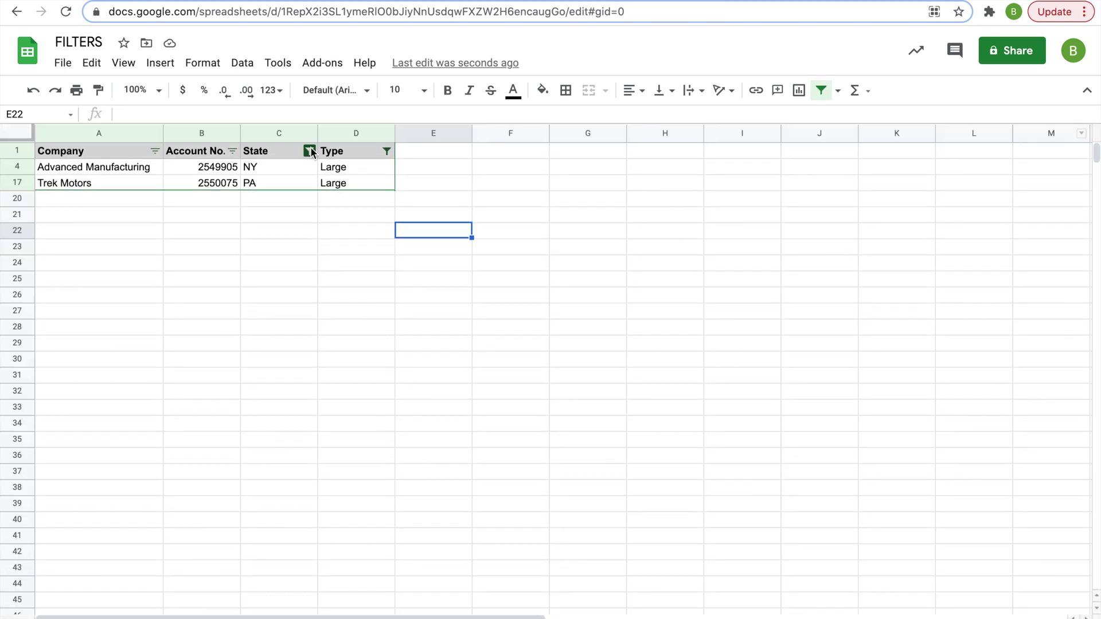
click(309, 151)
click(175, 451)
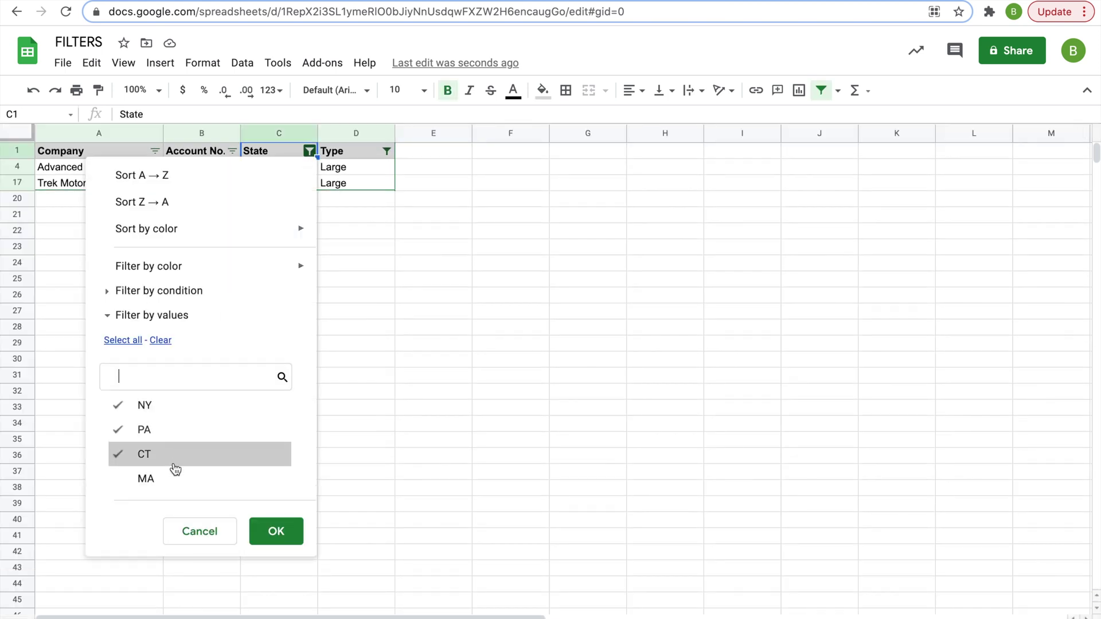
click(171, 479)
click(277, 528)
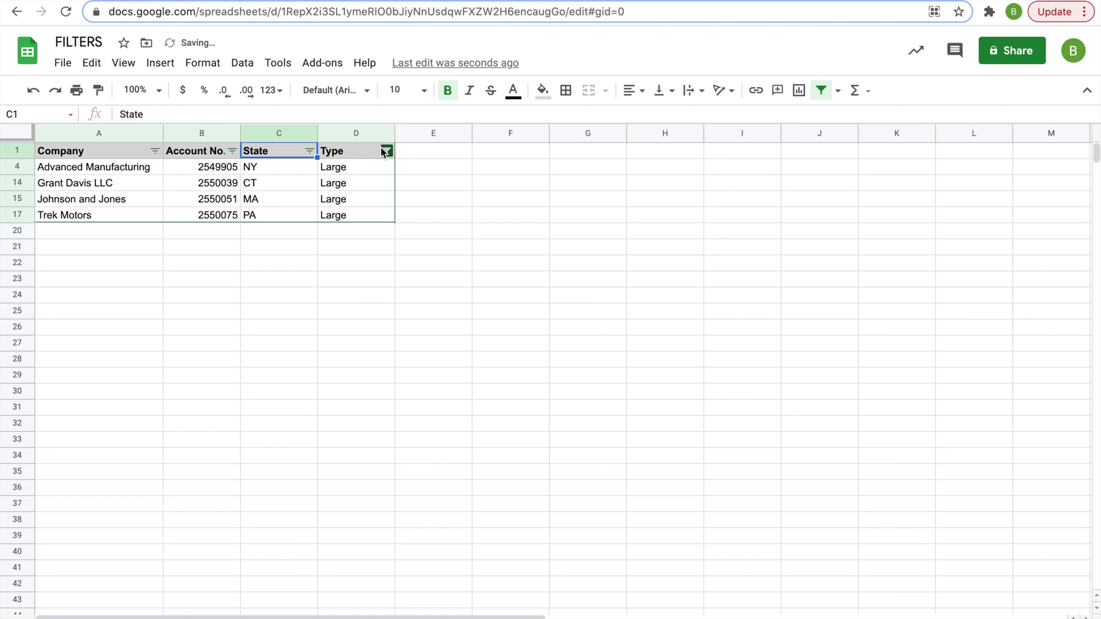
Step: Re-include Intermediate and Small in the Type filter and select A1:D19
click(383, 152)
click(250, 432)
click(250, 455)
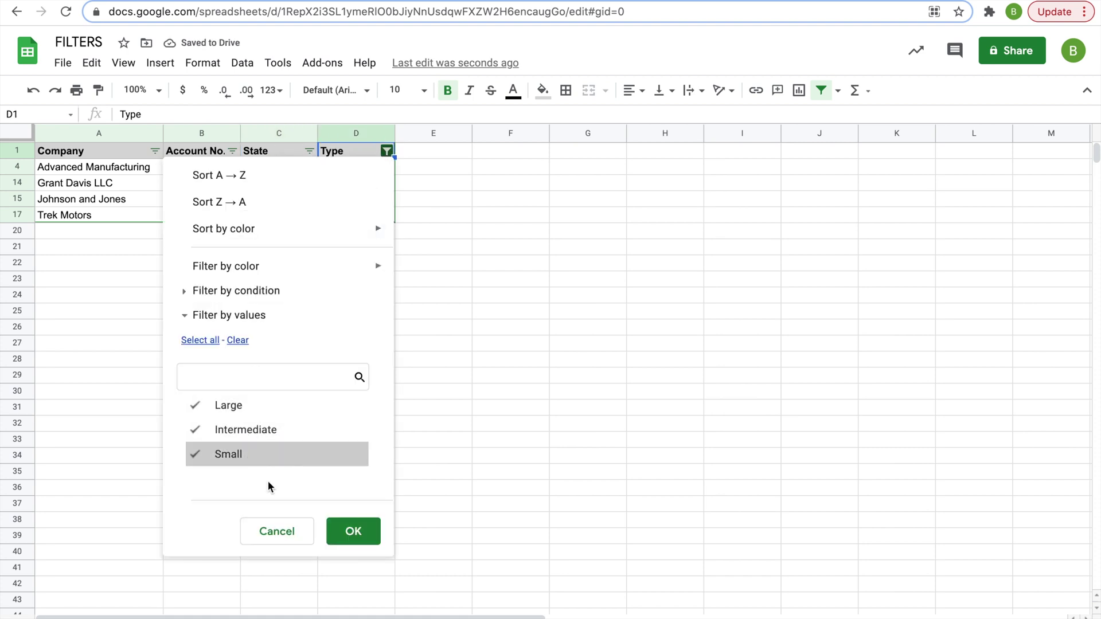
click(353, 531)
click(401, 407)
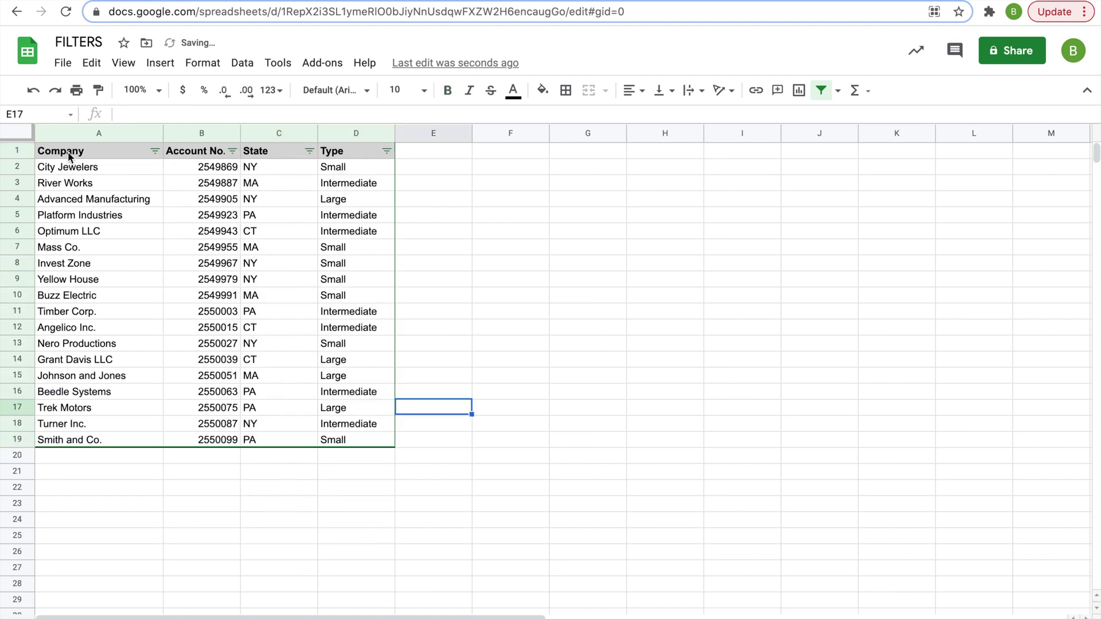
drag(68, 156, 356, 435)
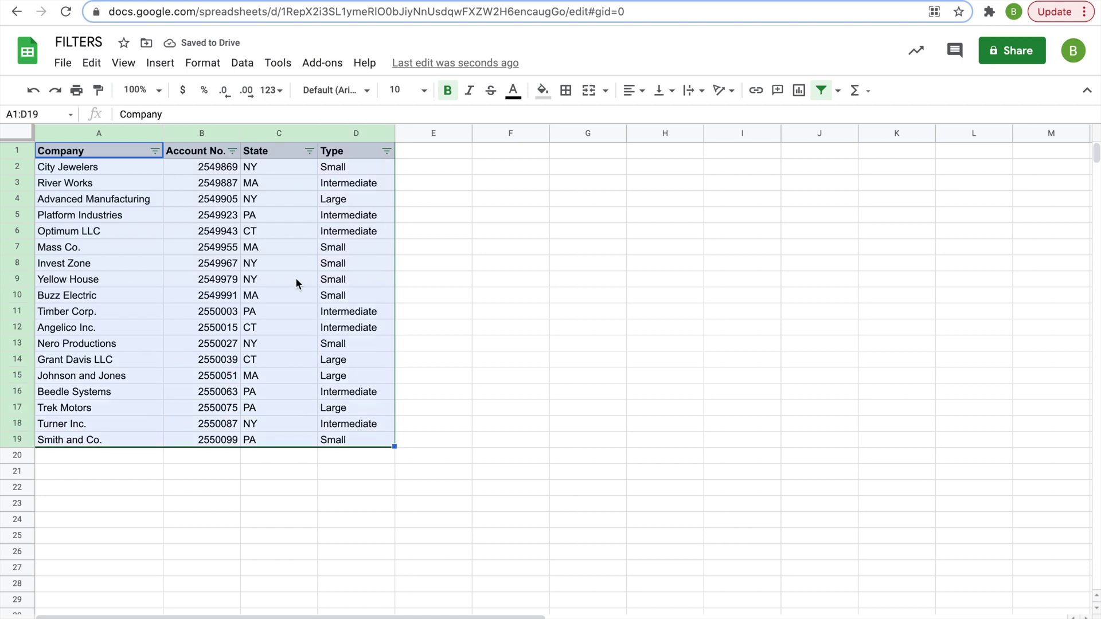
click(242, 63)
Step: Create a new filter view and limit its State filter to CT and MA
mouse_move(328, 262)
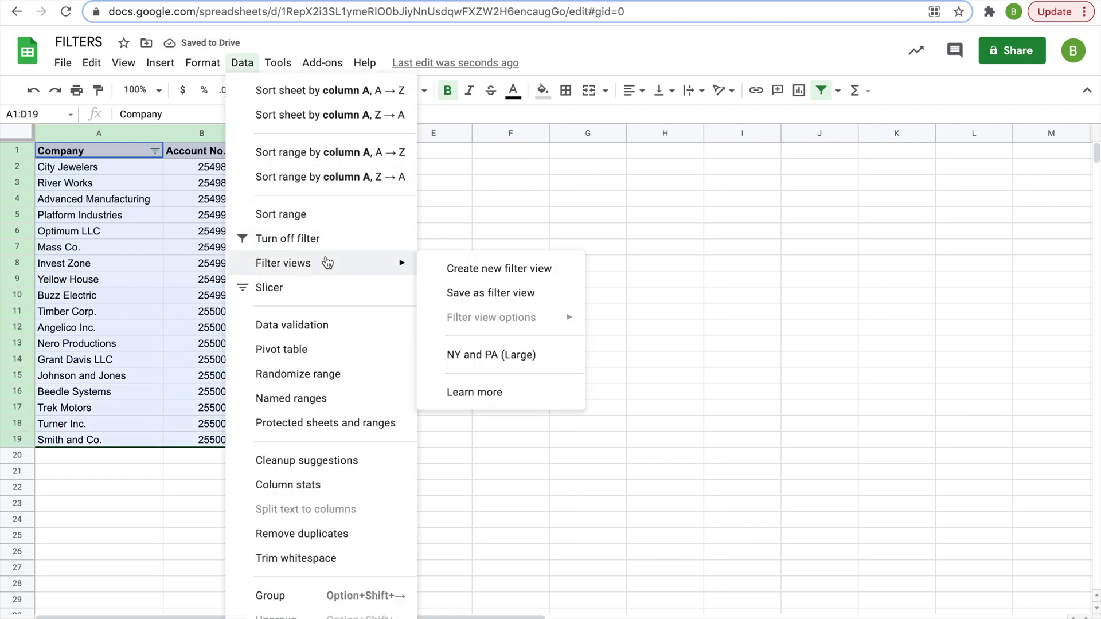
click(440, 271)
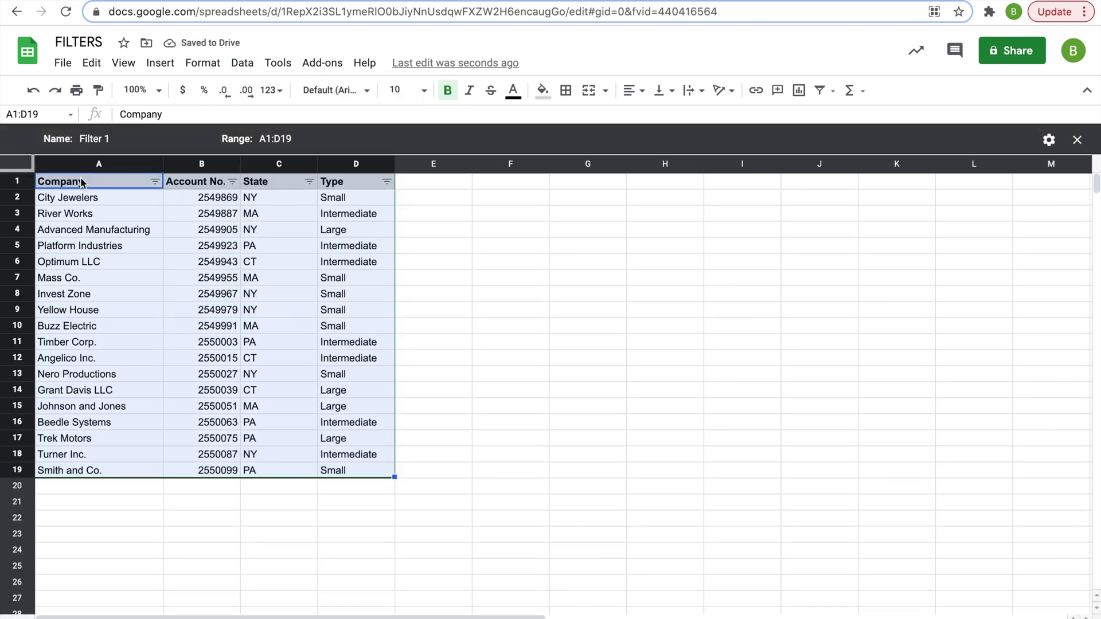
click(309, 182)
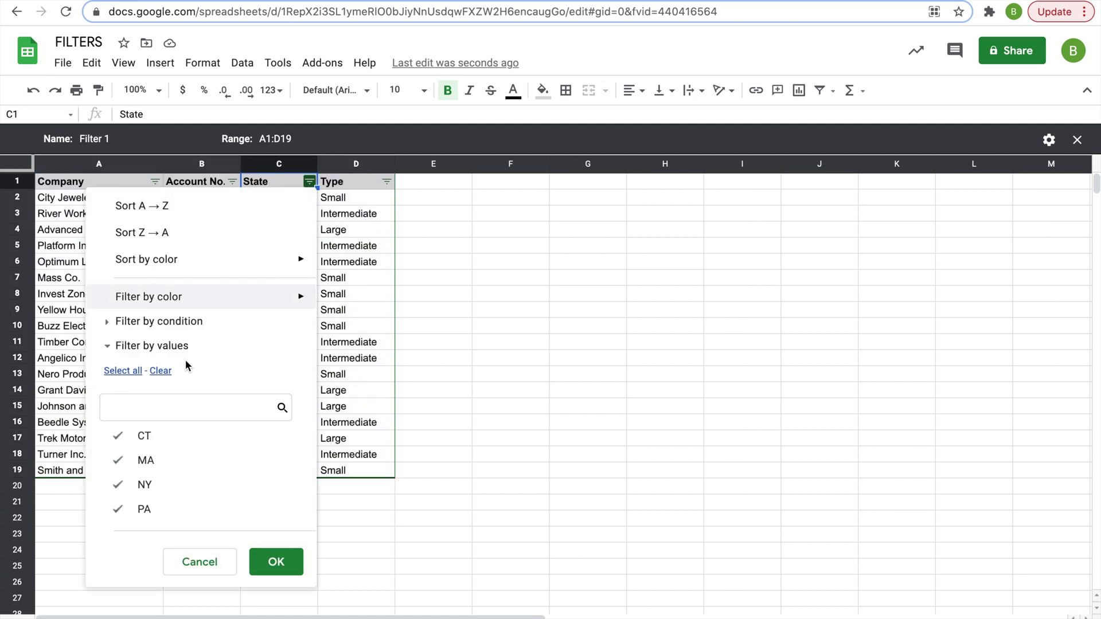
click(145, 486)
click(145, 508)
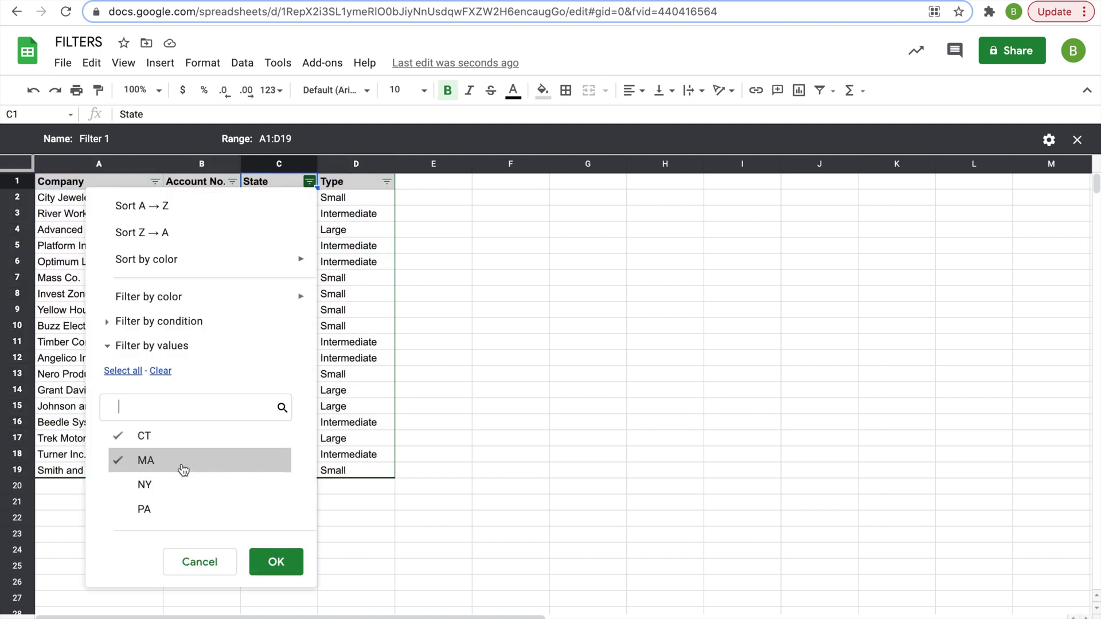
click(280, 560)
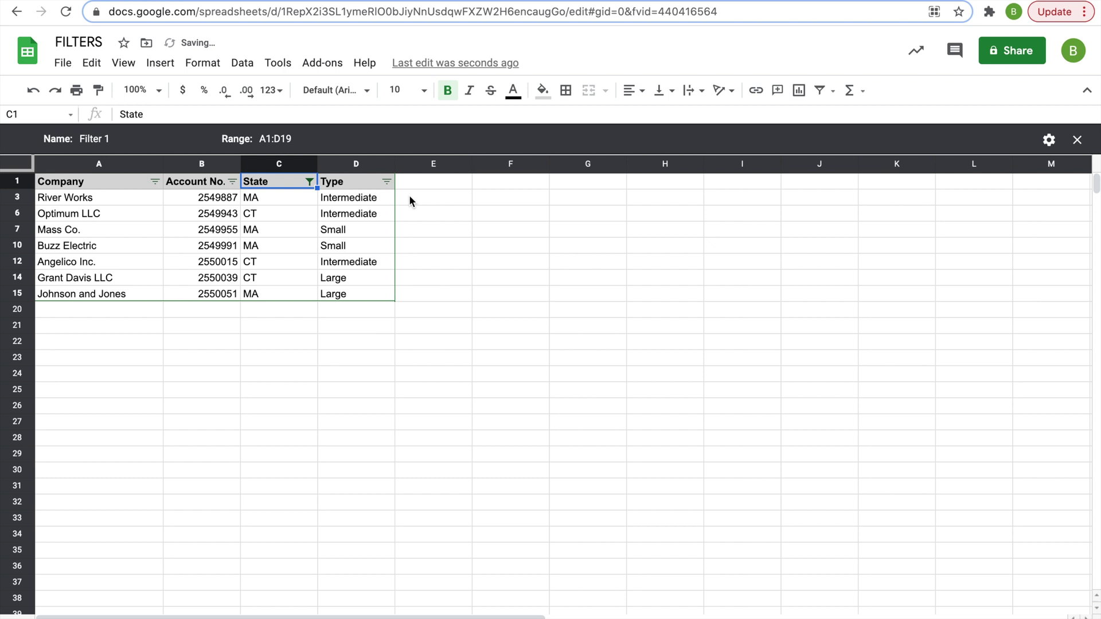
Step: Limit the view's Type filter to Intermediate, leaving three companies
click(385, 181)
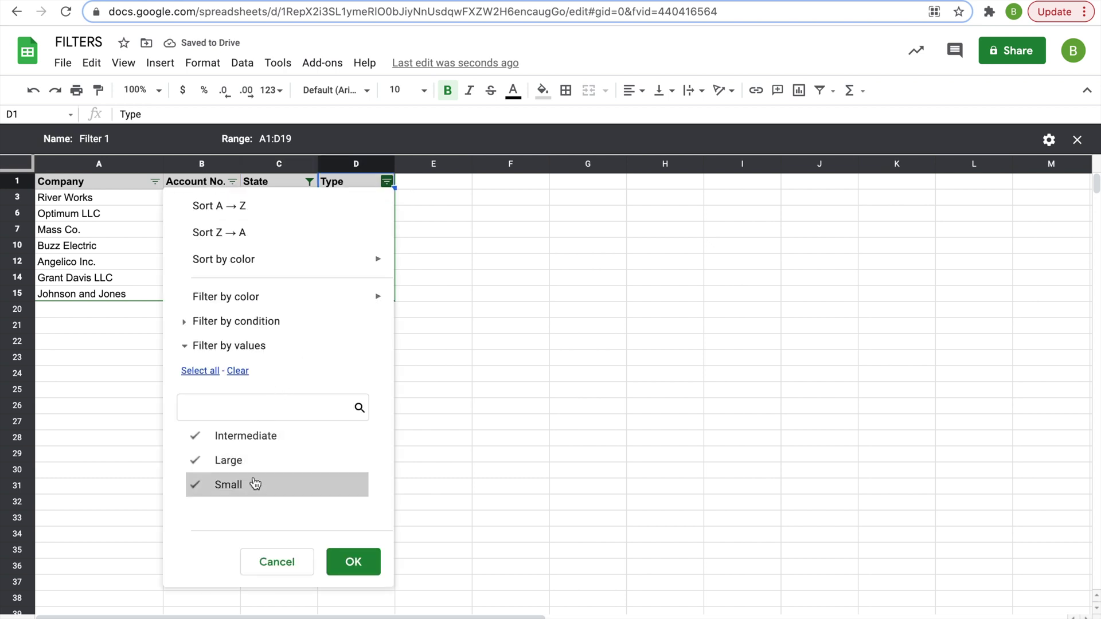
click(280, 485)
click(253, 460)
click(351, 559)
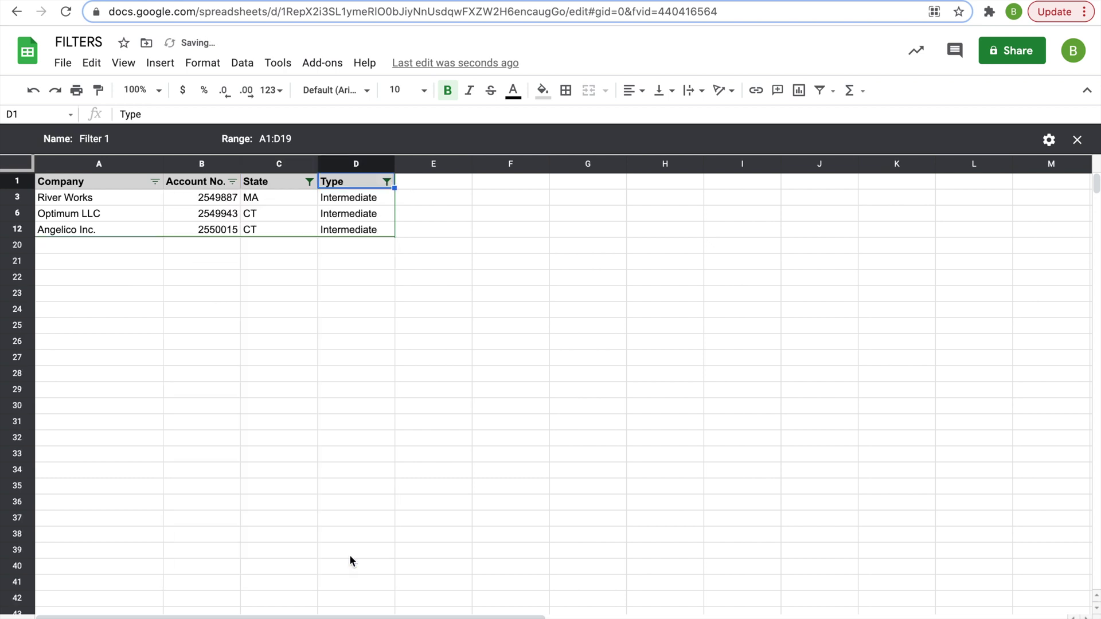
Step: Name the new view 'CT and MA (Intermediate)' and close it
click(89, 139)
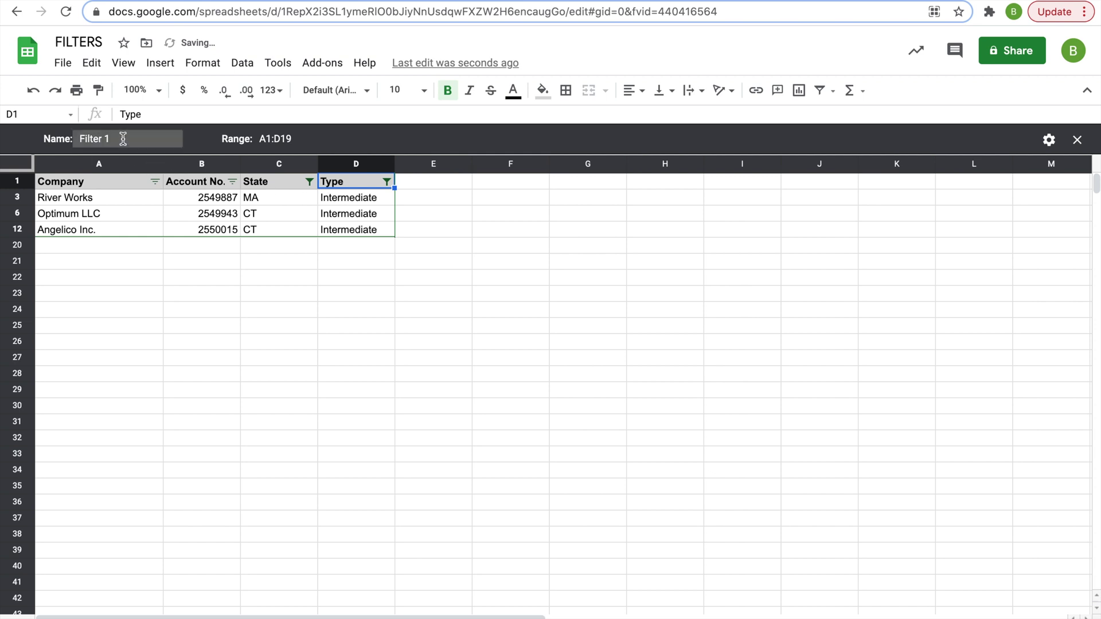
text(CT a)
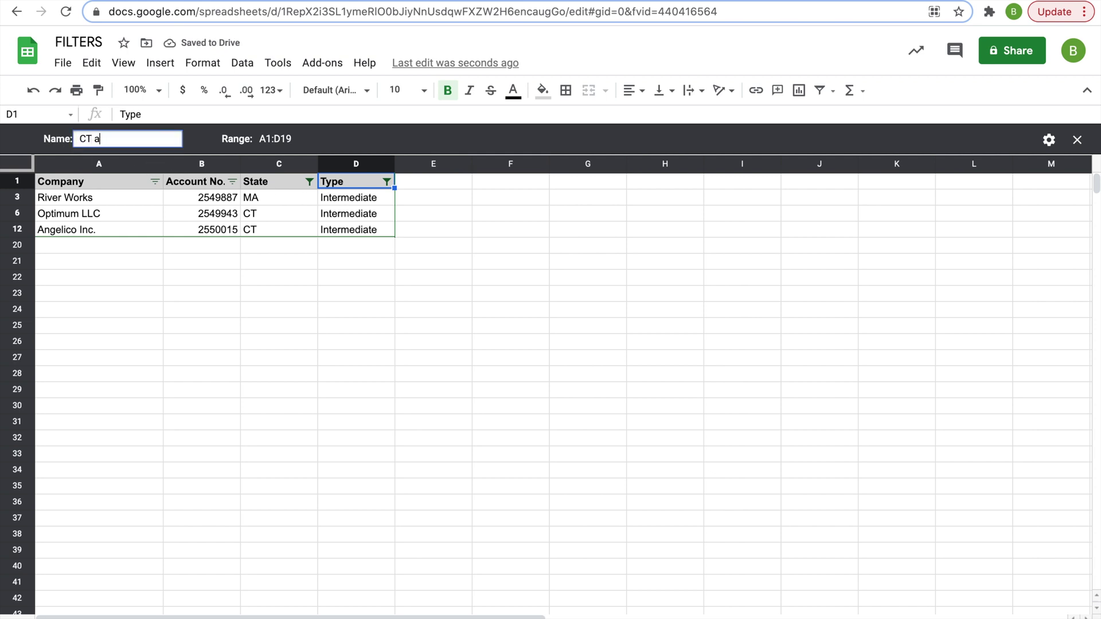
text(nd MA (Intermed)
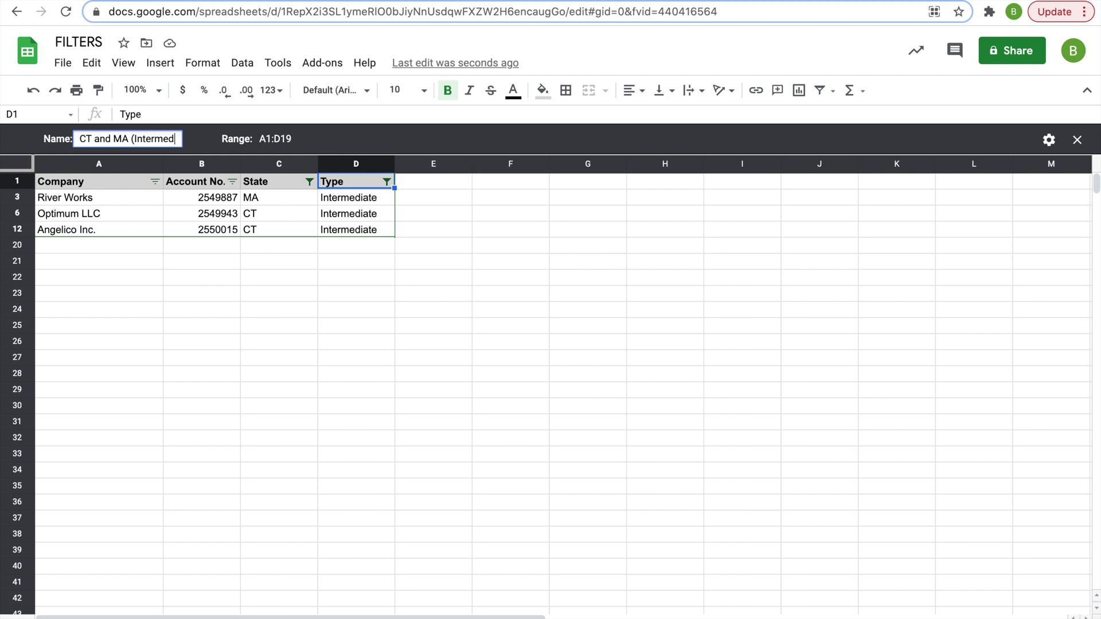
text(iate))
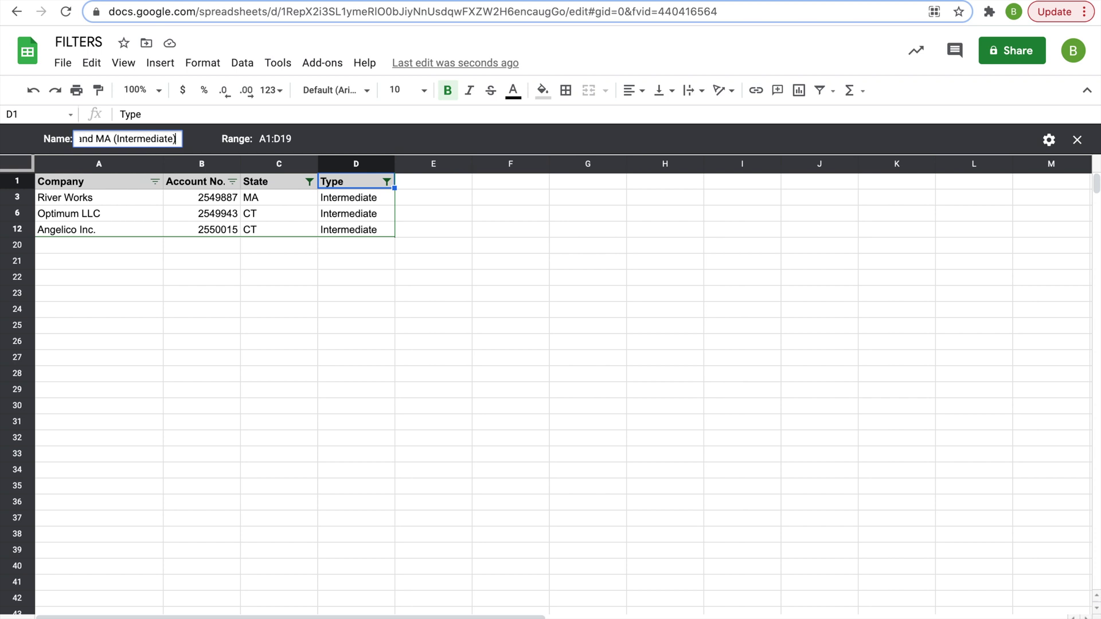
click(283, 267)
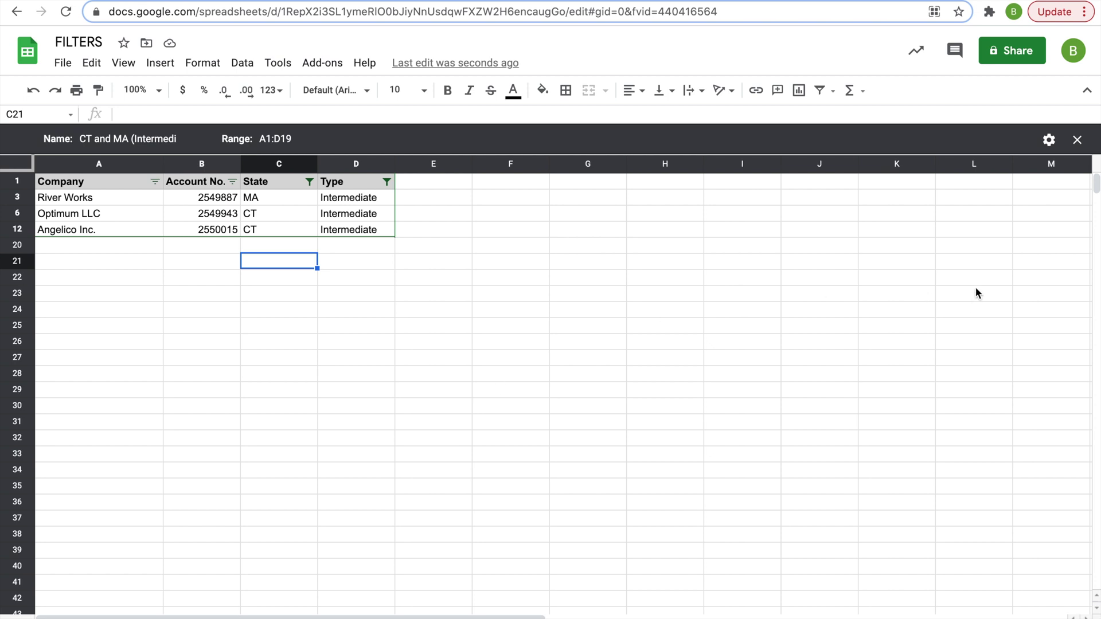
click(1077, 140)
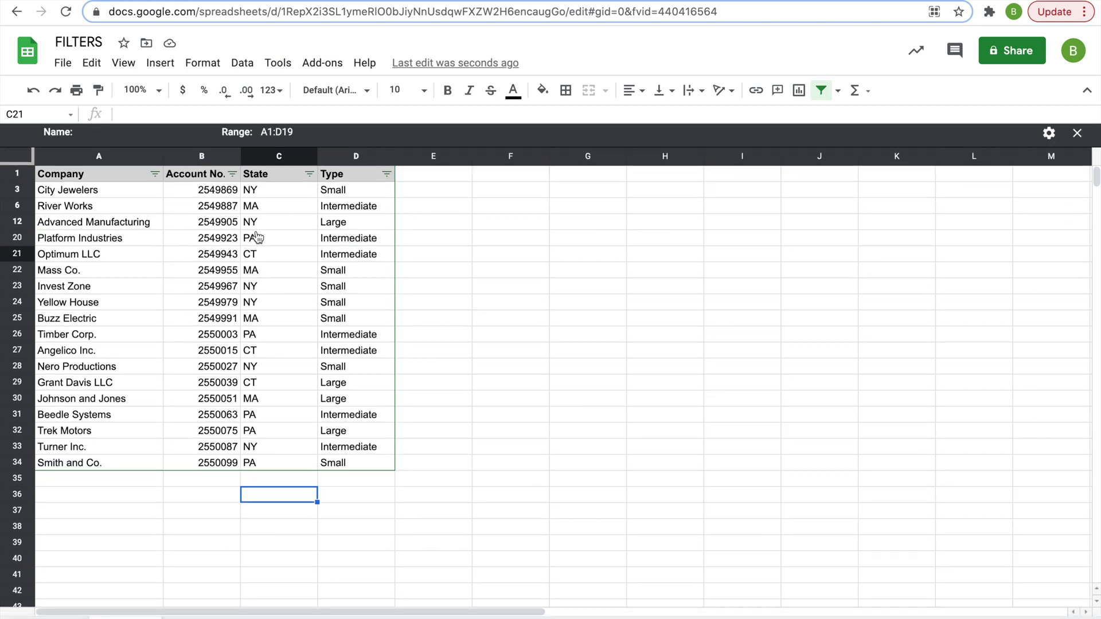
Step: Switch to the 'CT and MA (Intermediate)' filter view, showing River Works, Optimum LLC and Angelico Inc
click(241, 66)
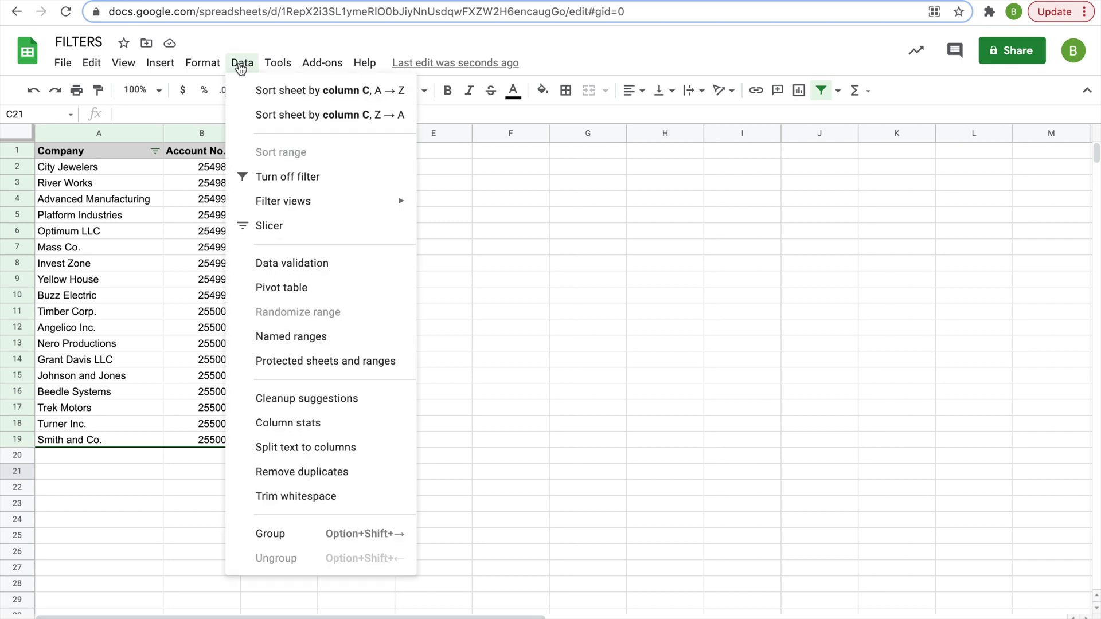
mouse_move(359, 212)
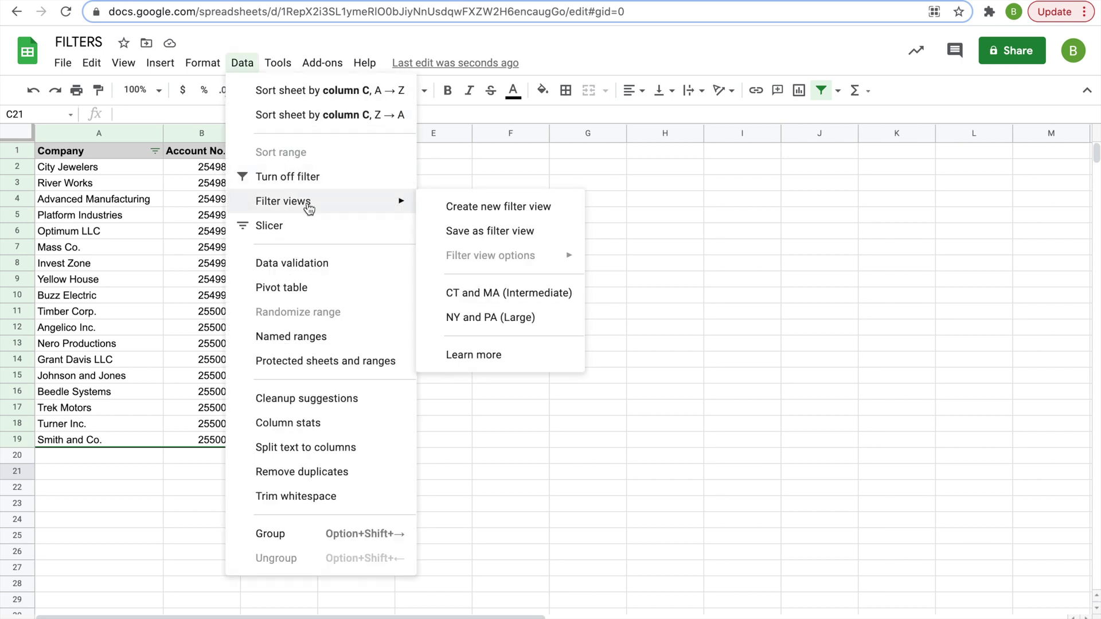
click(519, 295)
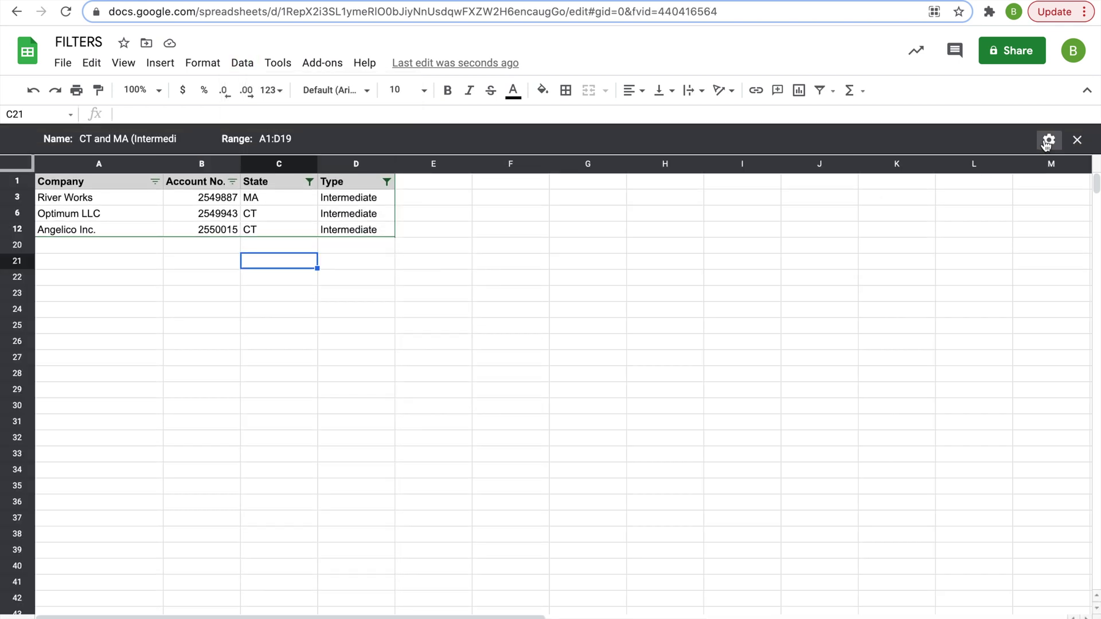
click(1047, 141)
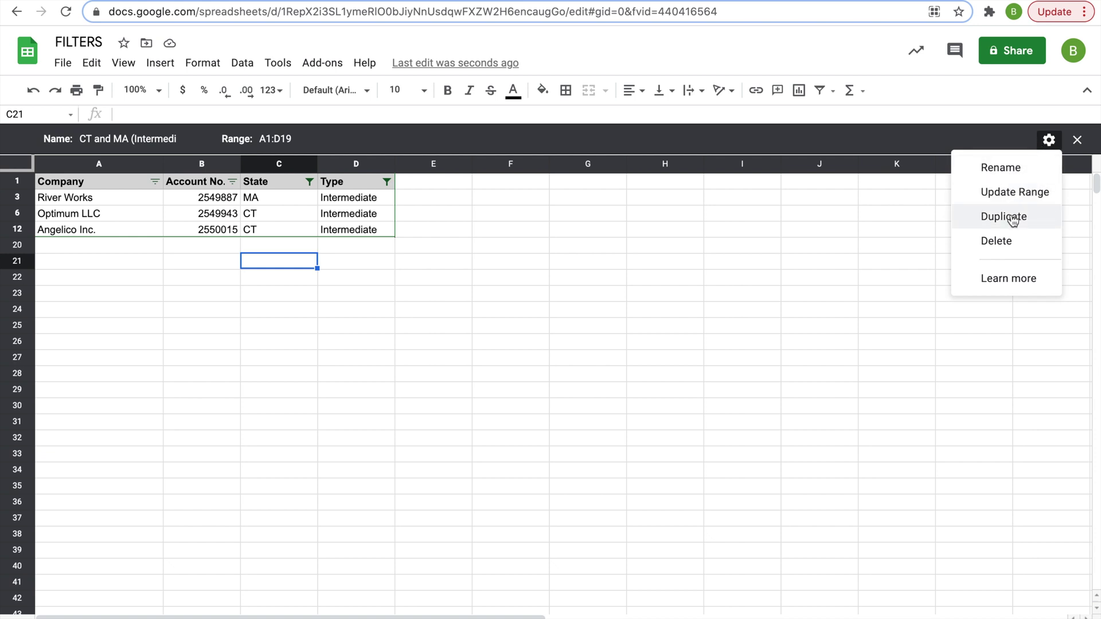
Step: Delete the 'CT and MA (Intermediate)' filter view so all 18 company rows reappear
click(1006, 242)
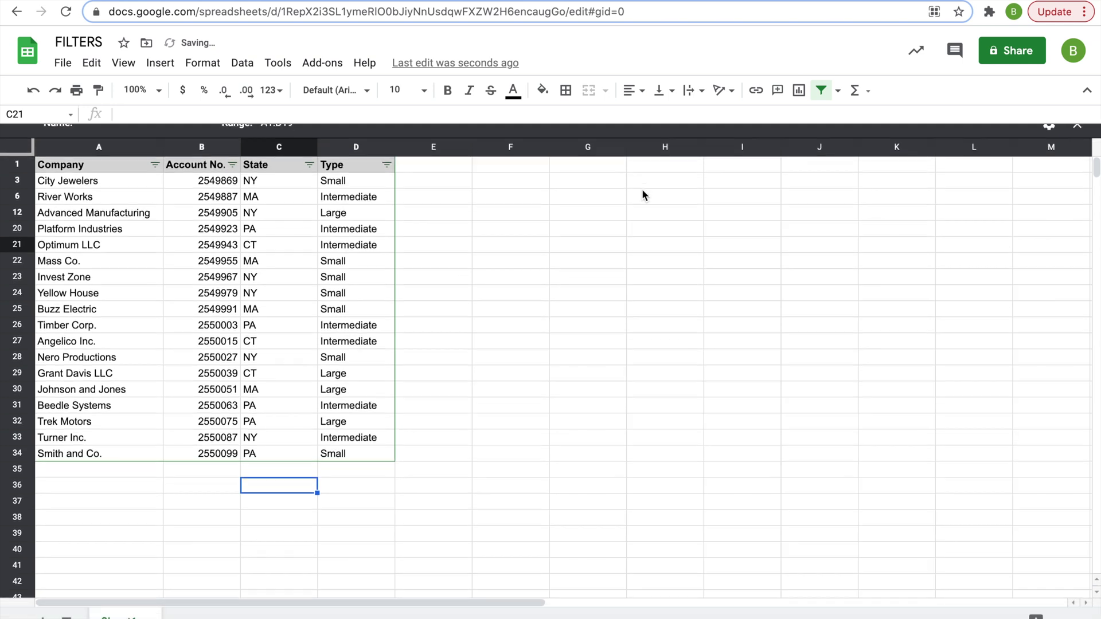